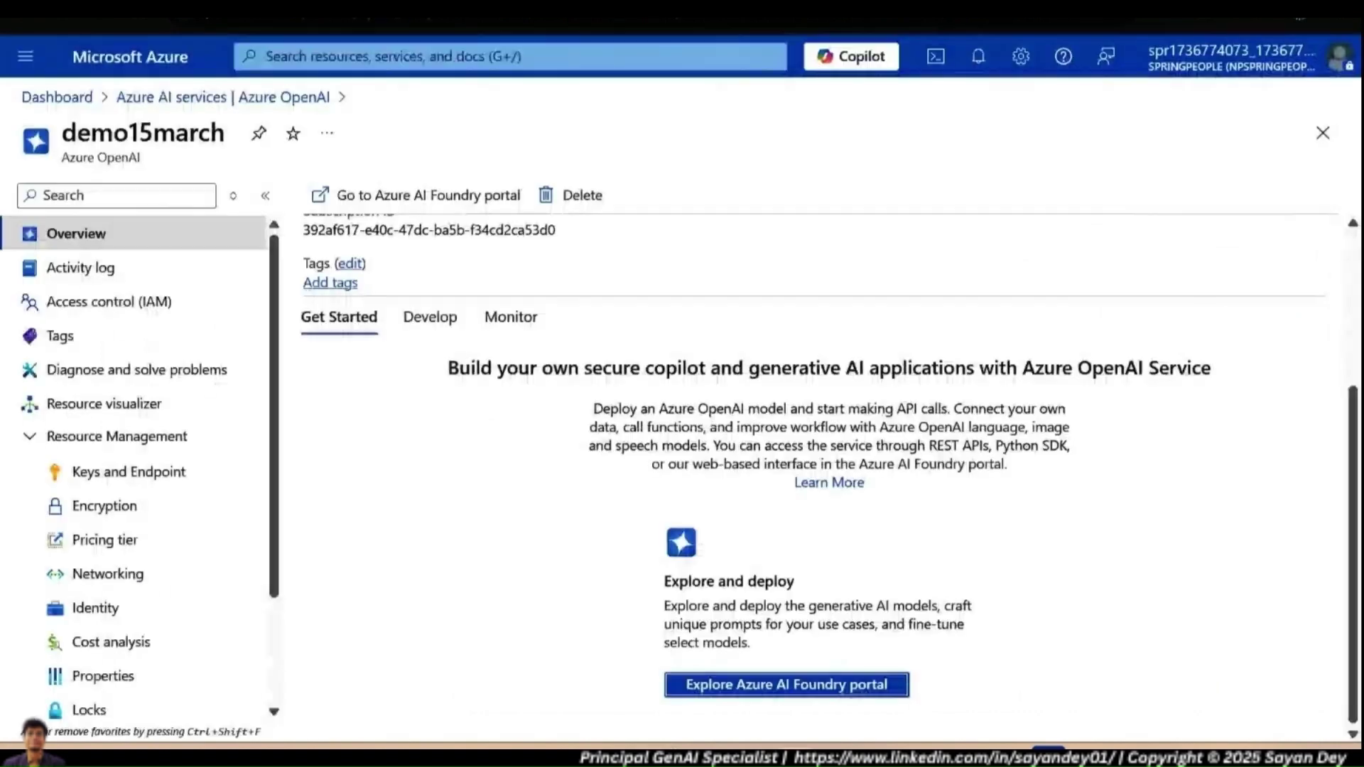
# Open the list of existing Azure OpenAI resources.
pyautogui.click(379, 63)
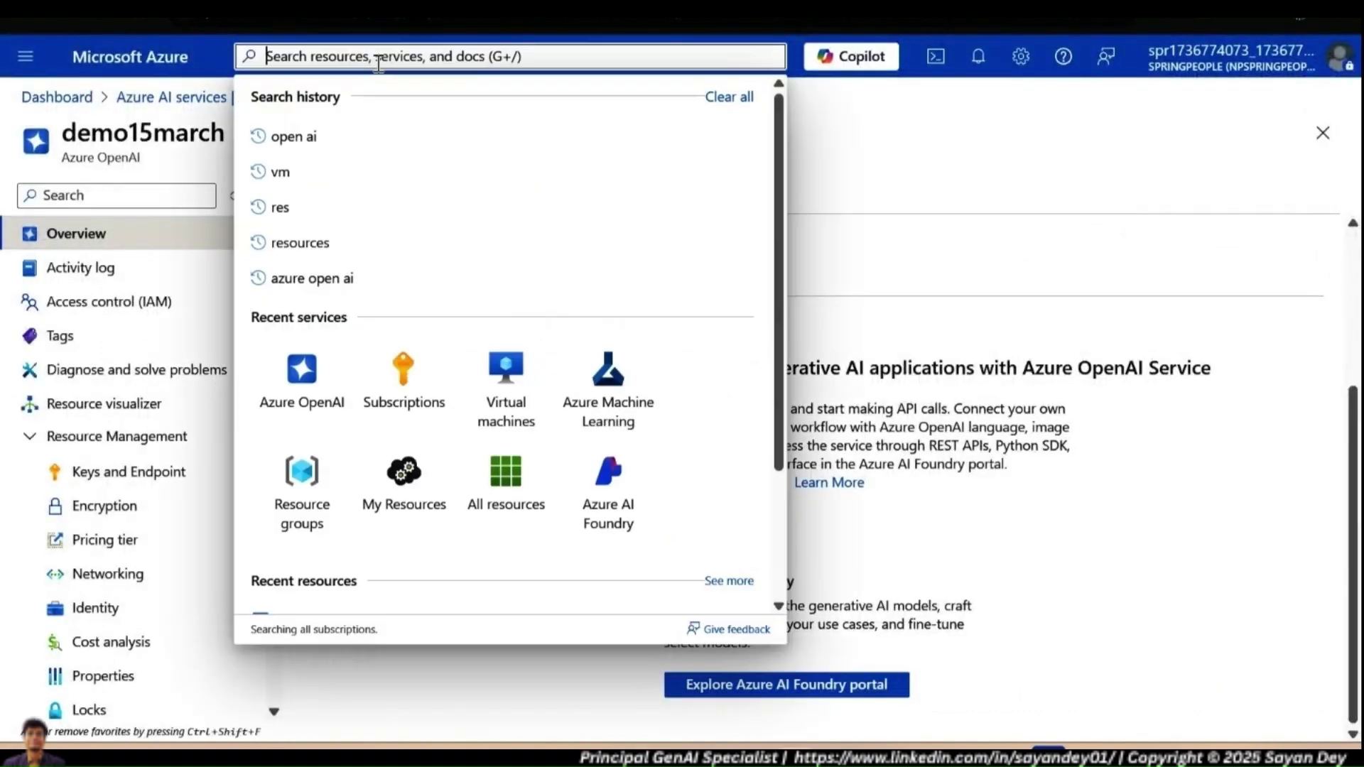
pyautogui.click(330, 366)
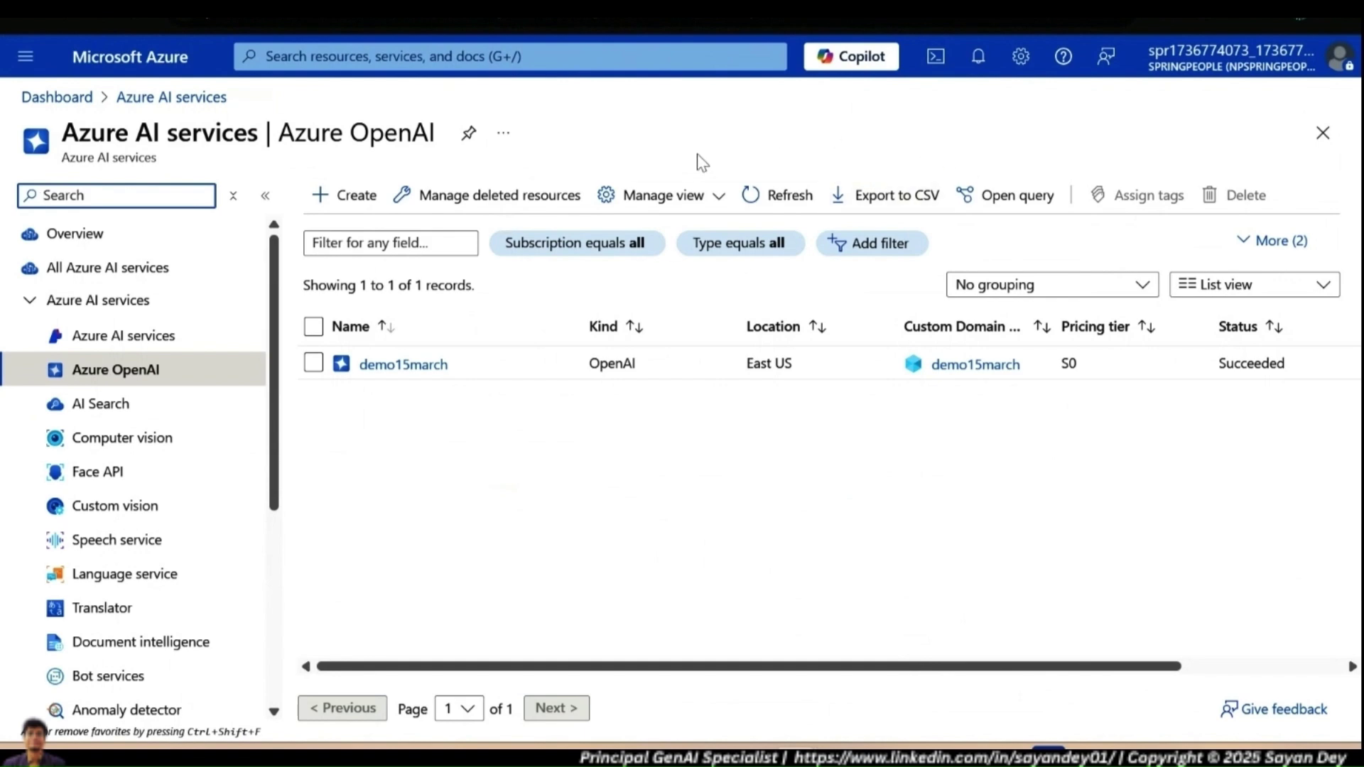
pyautogui.click(366, 196)
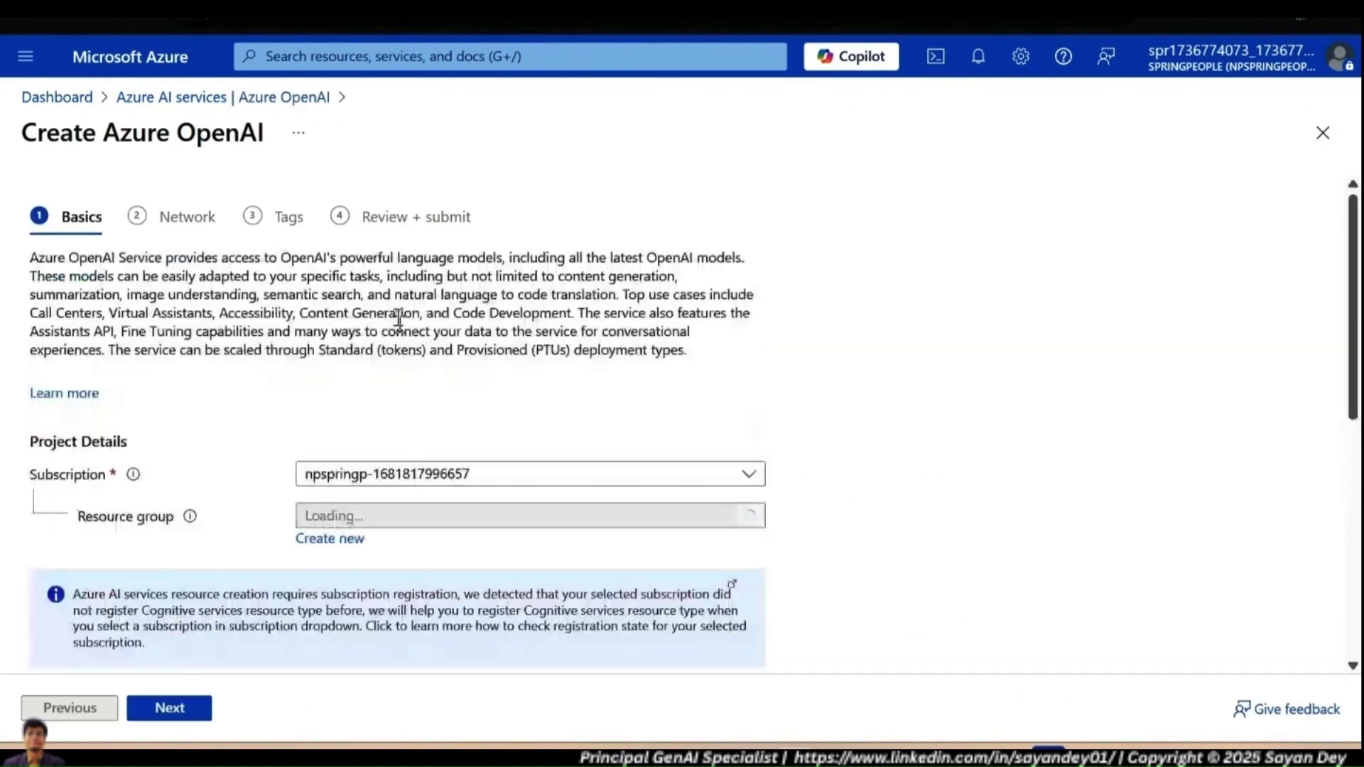
pyautogui.scroll(-3, 395, 348)
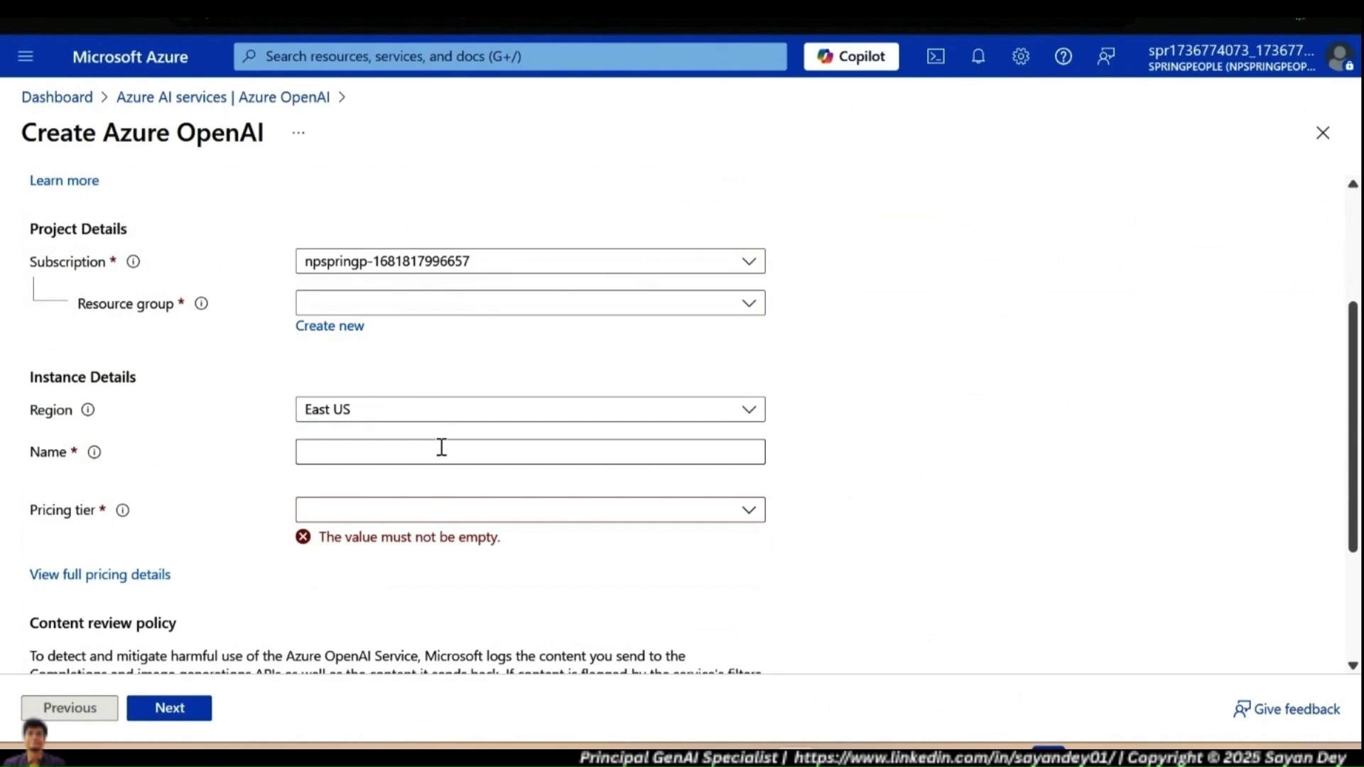
pyautogui.click(384, 445)
pyautogui.click(937, 412)
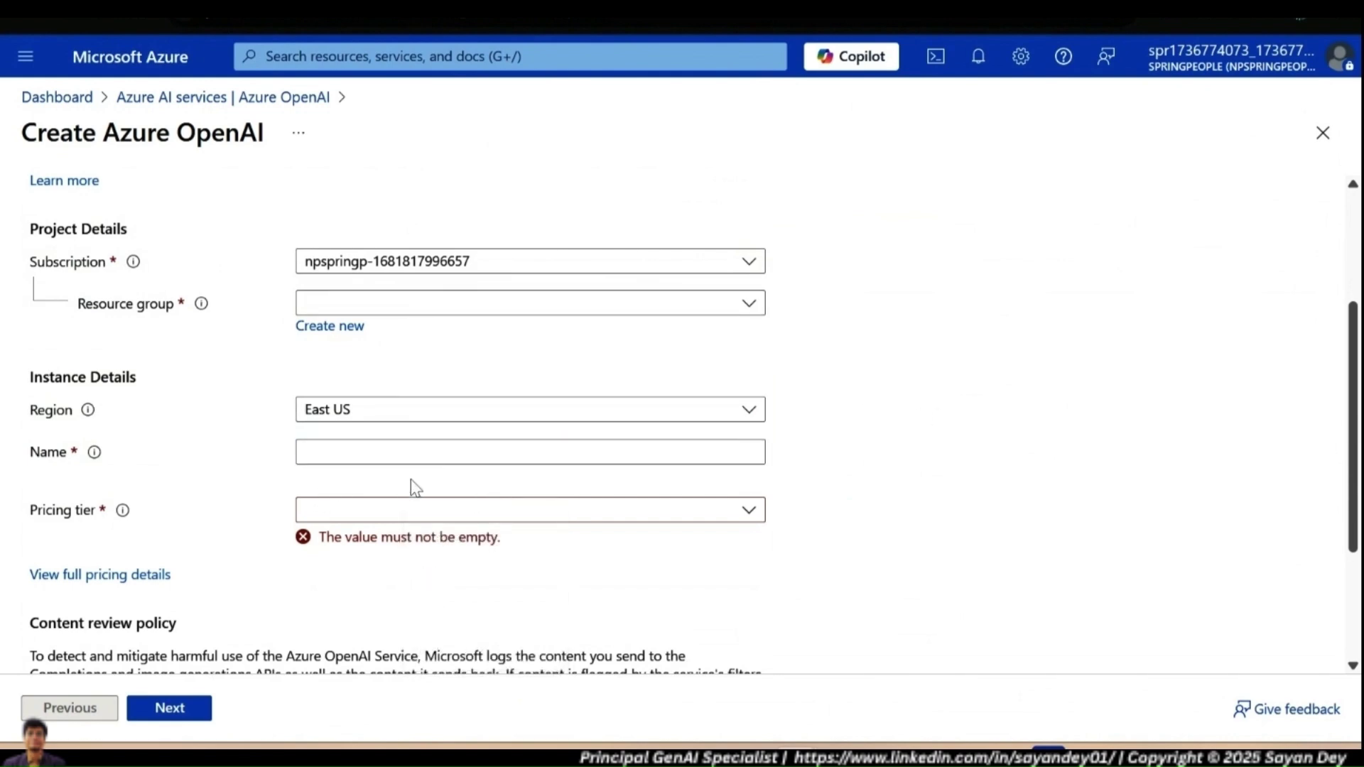
pyautogui.click(371, 519)
pyautogui.click(365, 539)
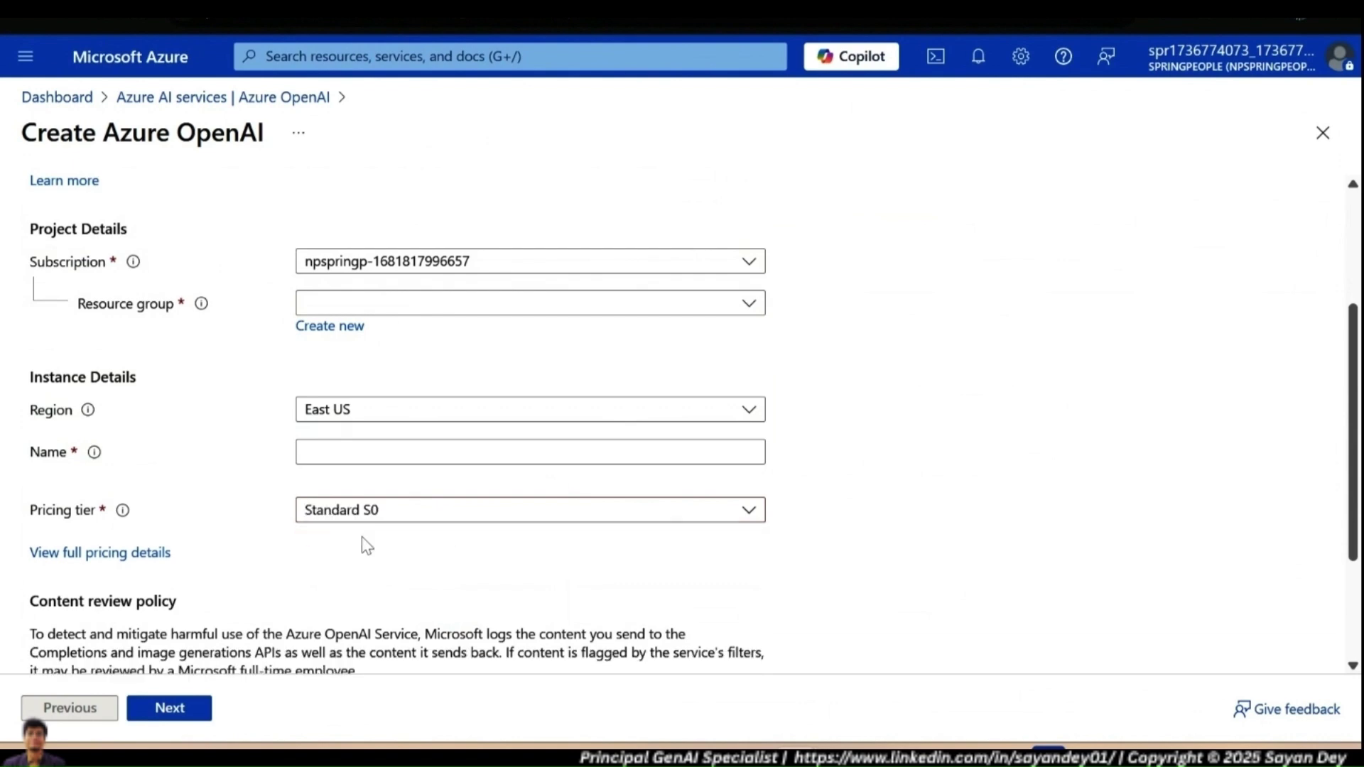
pyautogui.scroll(-2, 863, 481)
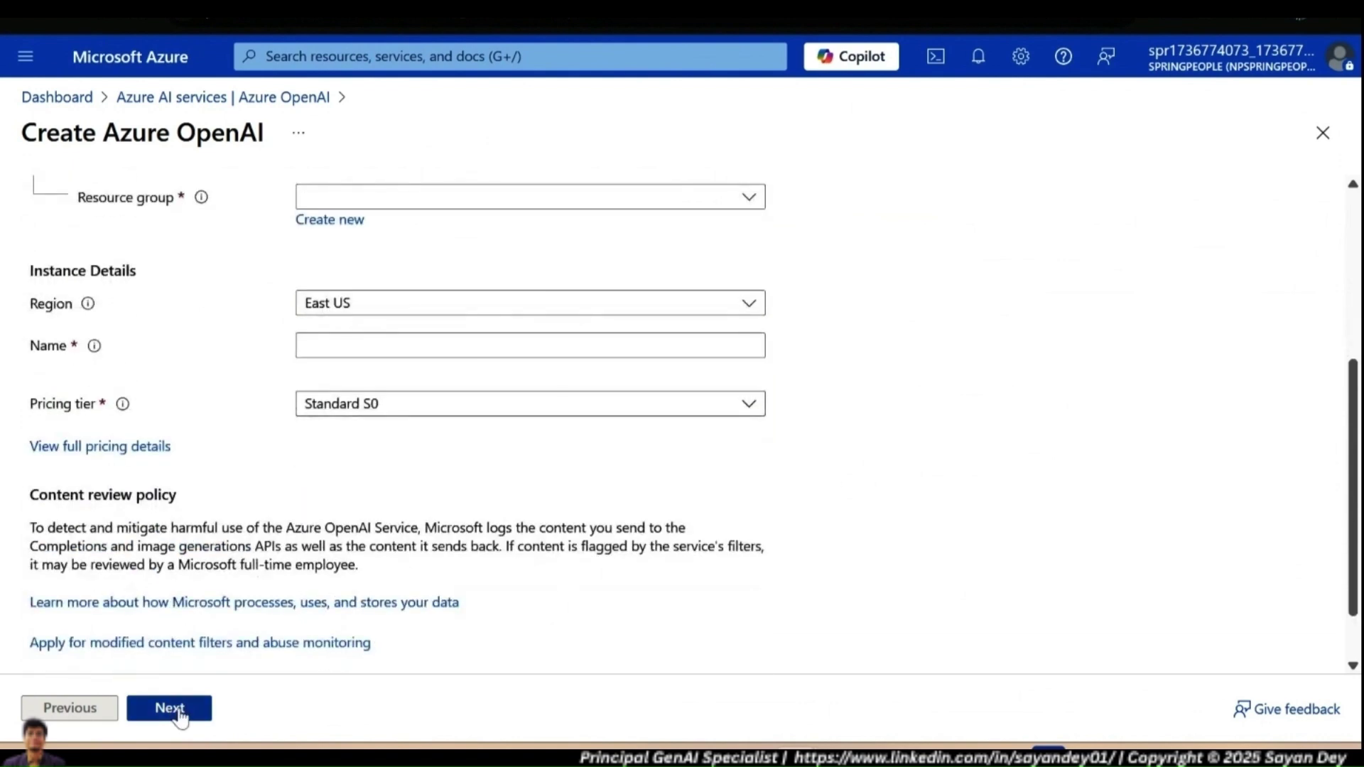
pyautogui.click(12, 20)
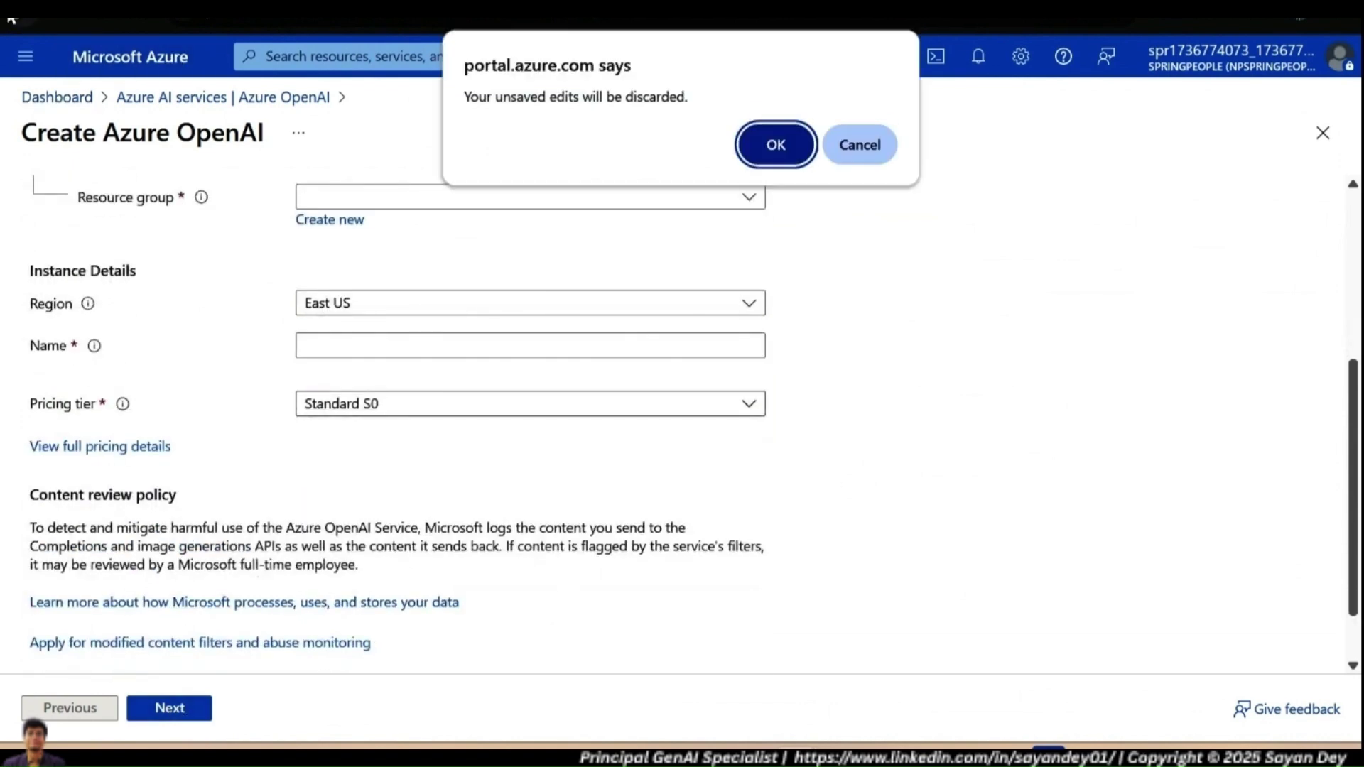
pyautogui.click(781, 138)
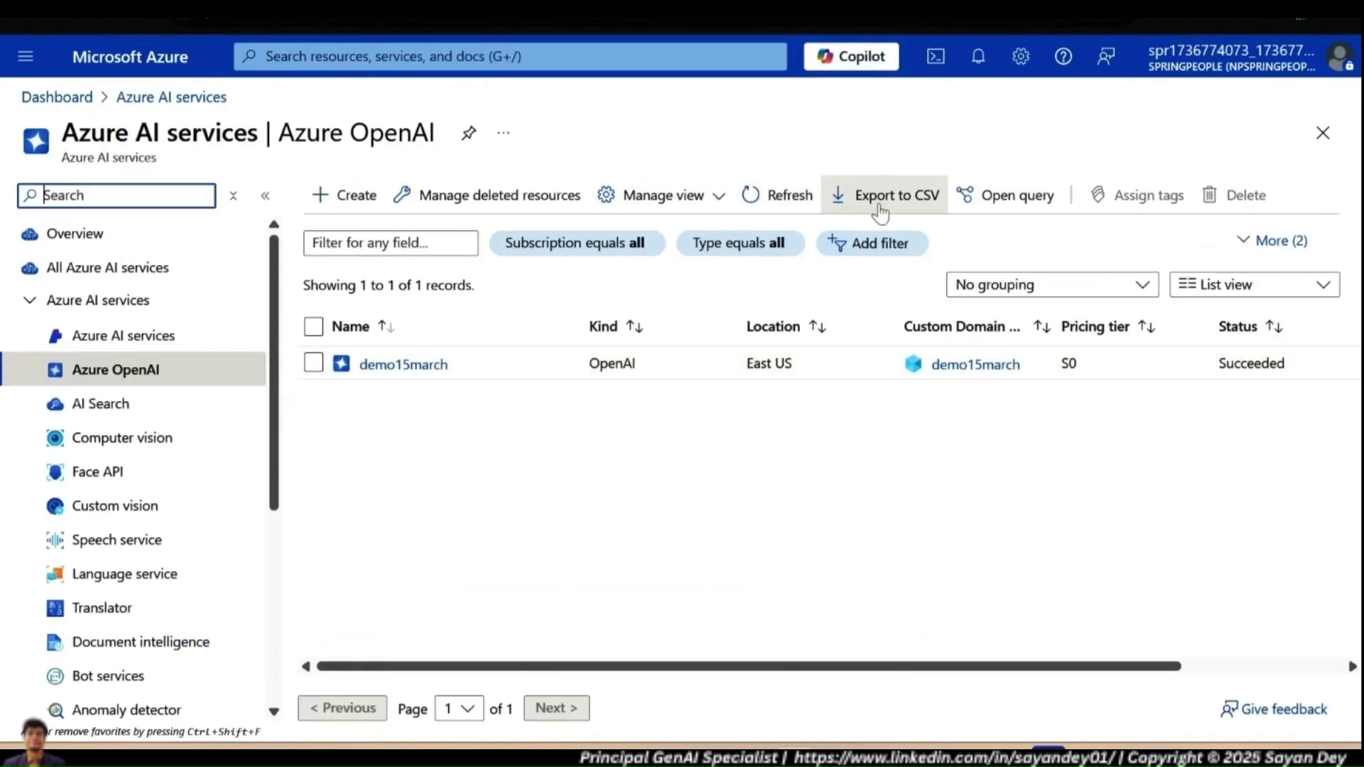
# Open the demo15march resource and launch the Azure AI Foundry portal from its overview.
pyautogui.click(407, 370)
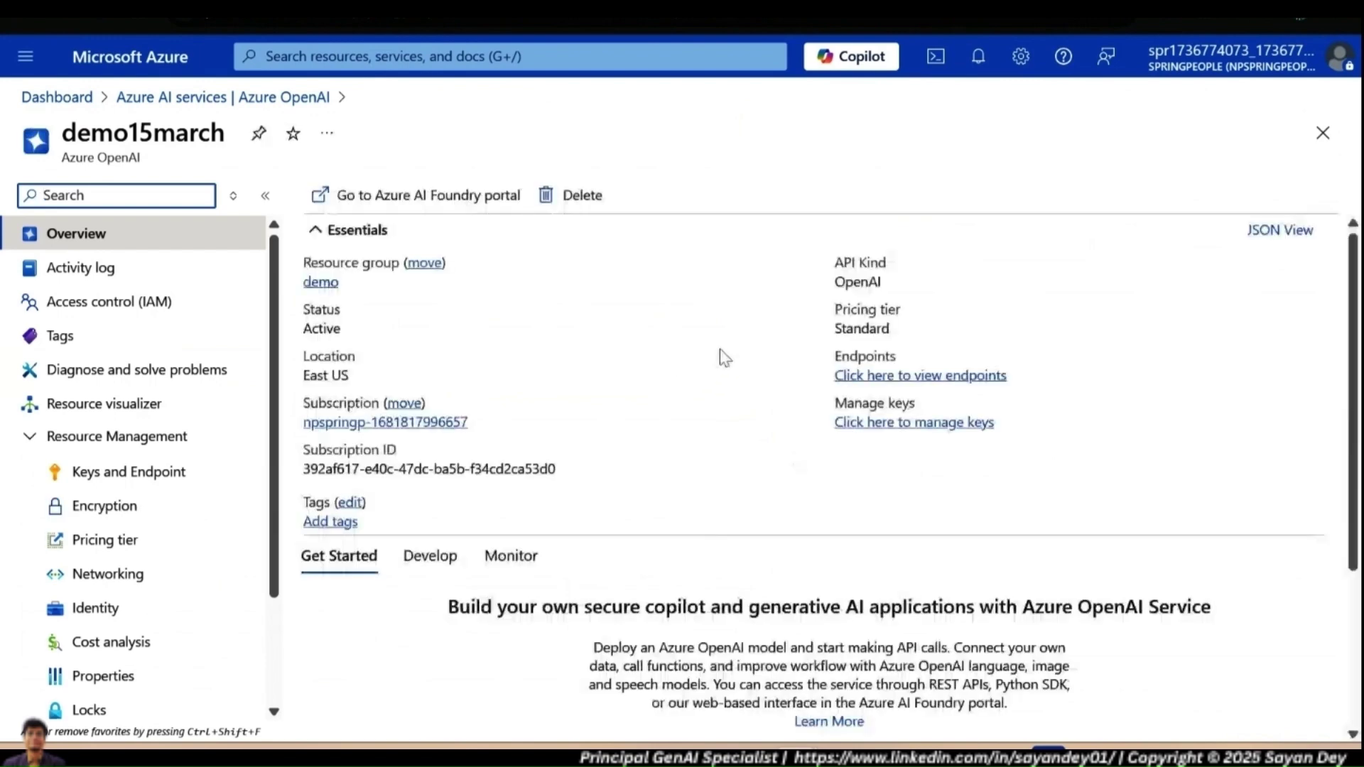
pyautogui.scroll(-3, 728, 355)
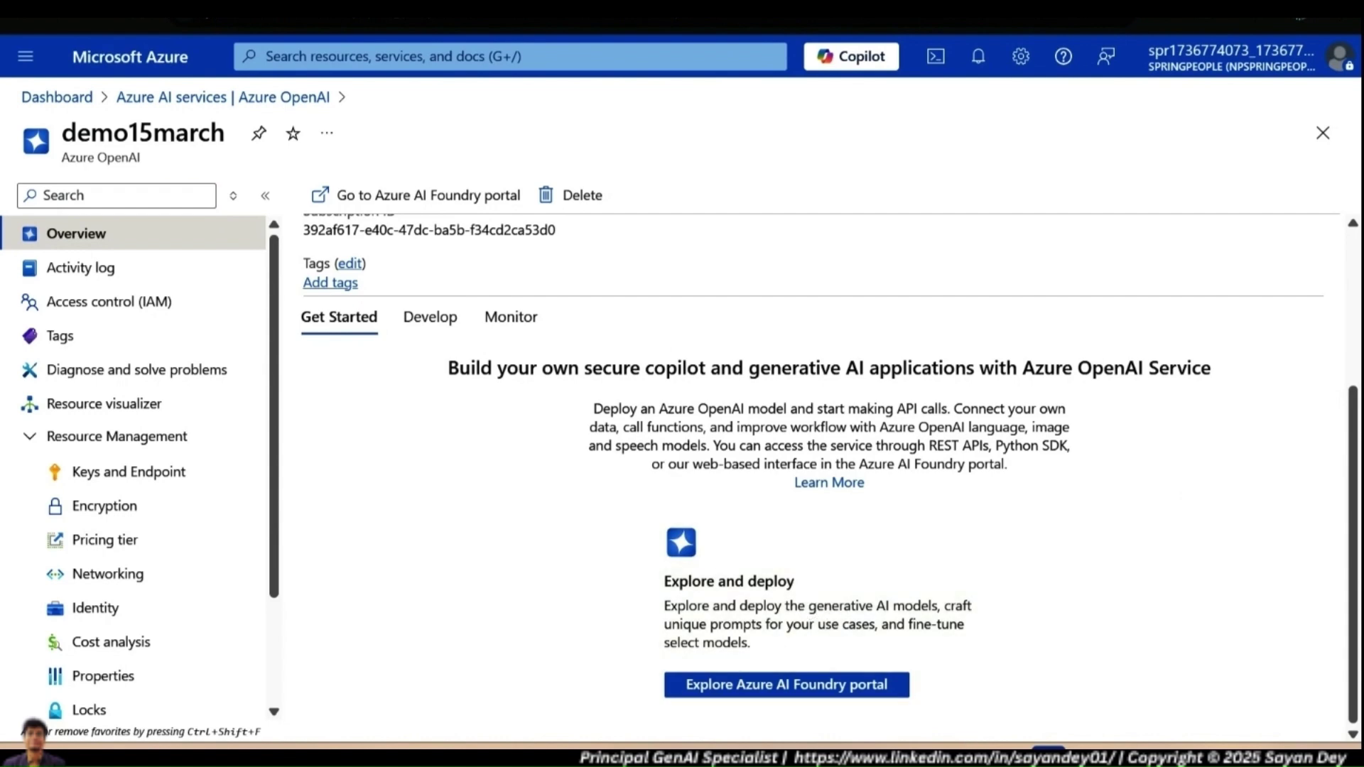
pyautogui.click(857, 691)
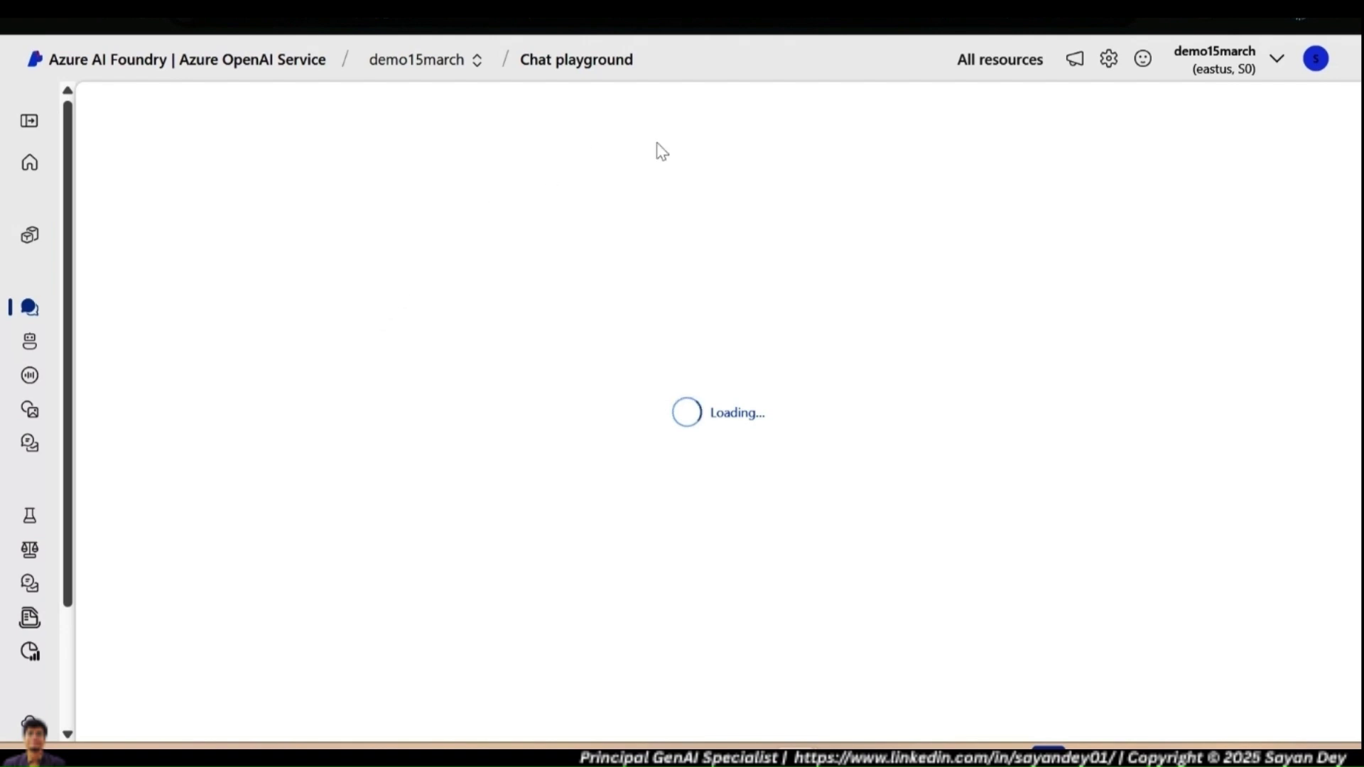
# Open the model catalog and browse the models offered for the resource.
pyautogui.click(29, 121)
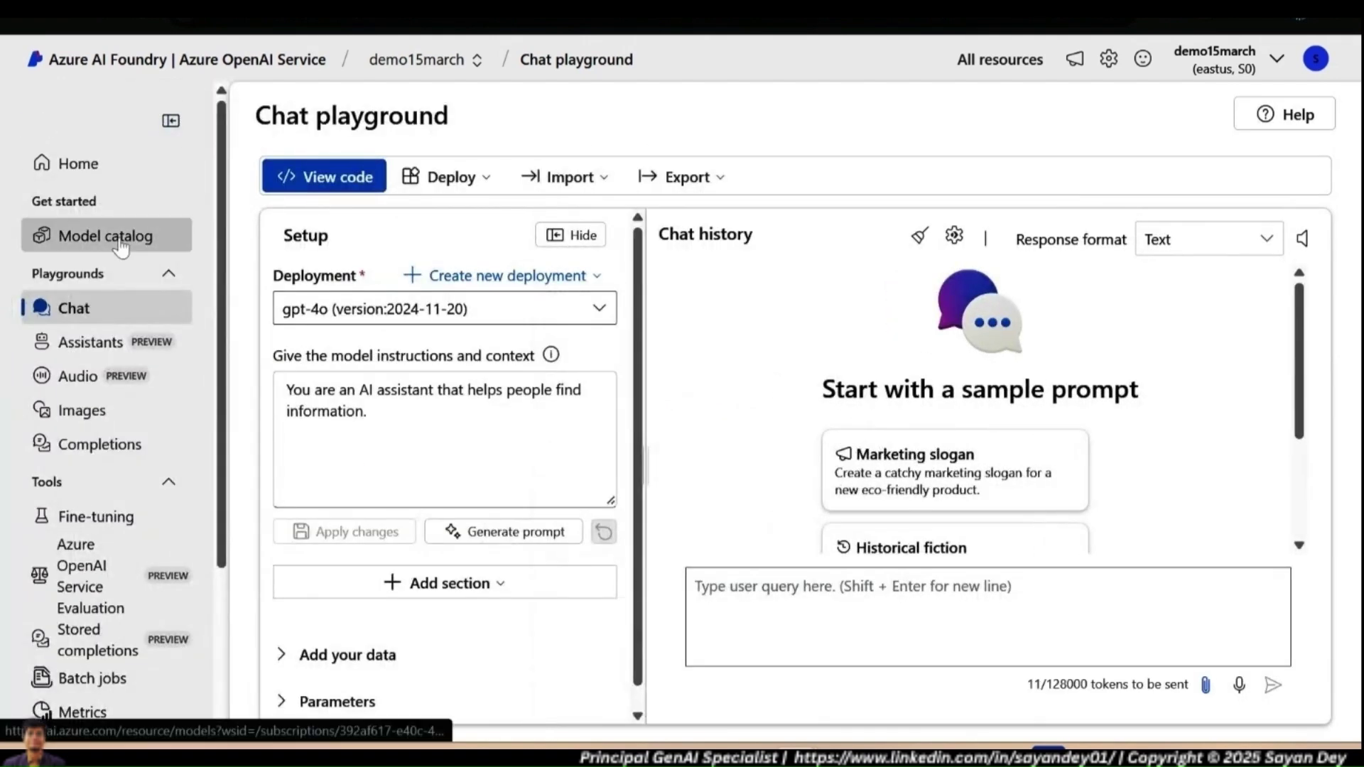
pyautogui.click(105, 236)
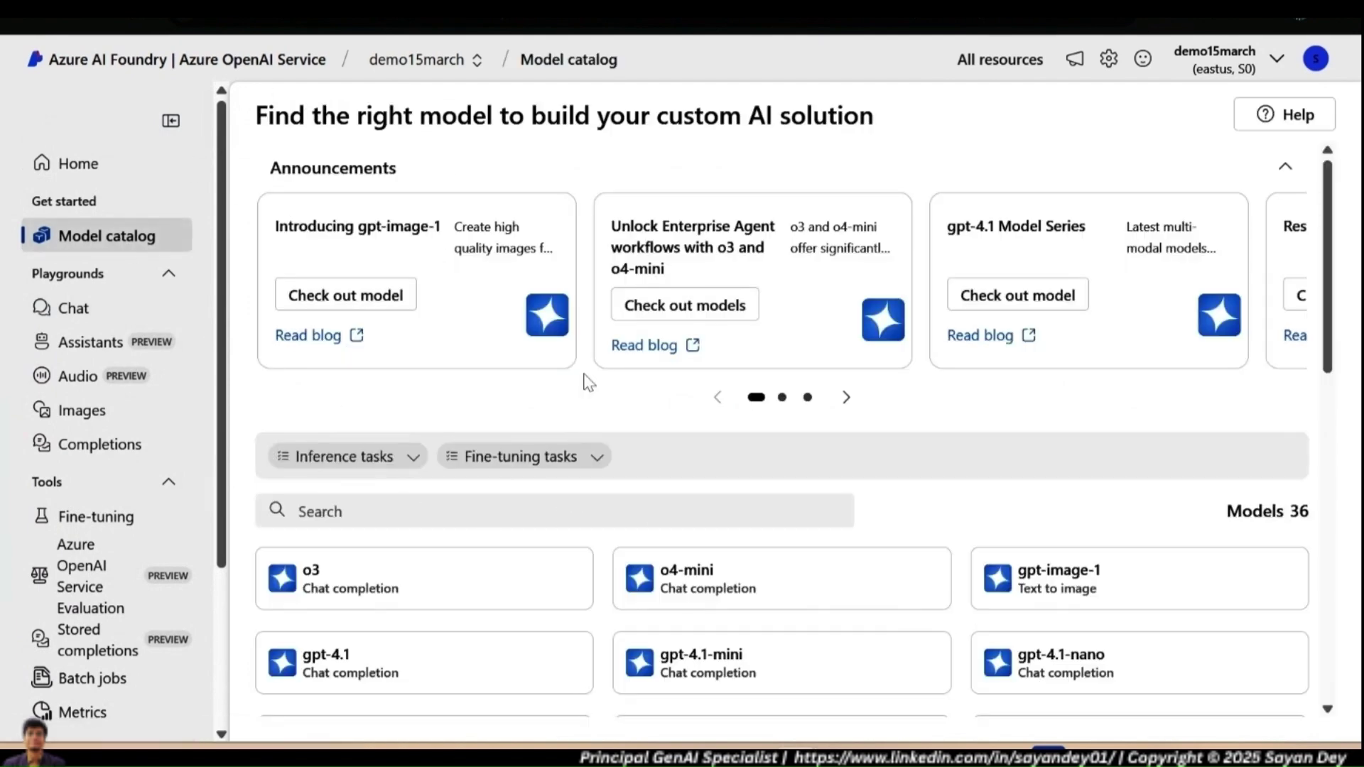
pyautogui.scroll(-5, 630, 472)
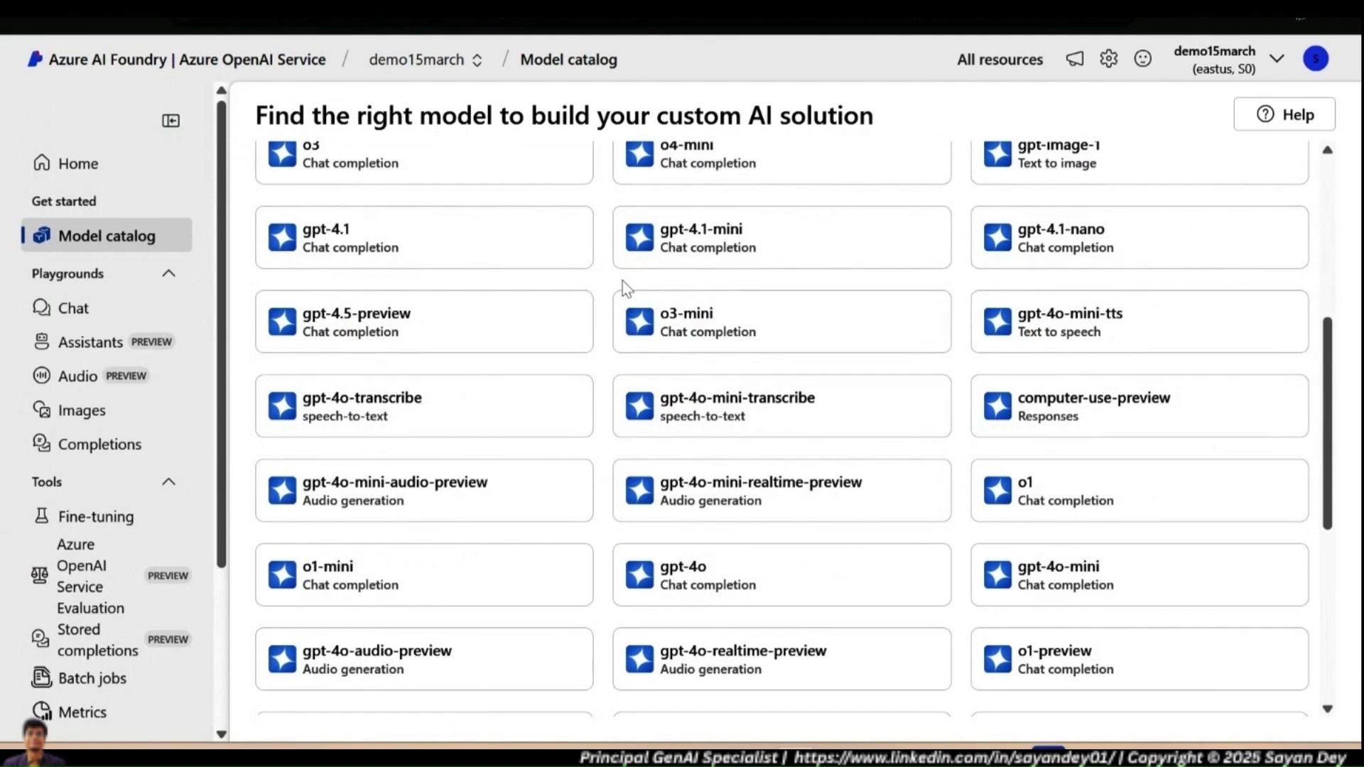
pyautogui.scroll(1, 393, 259)
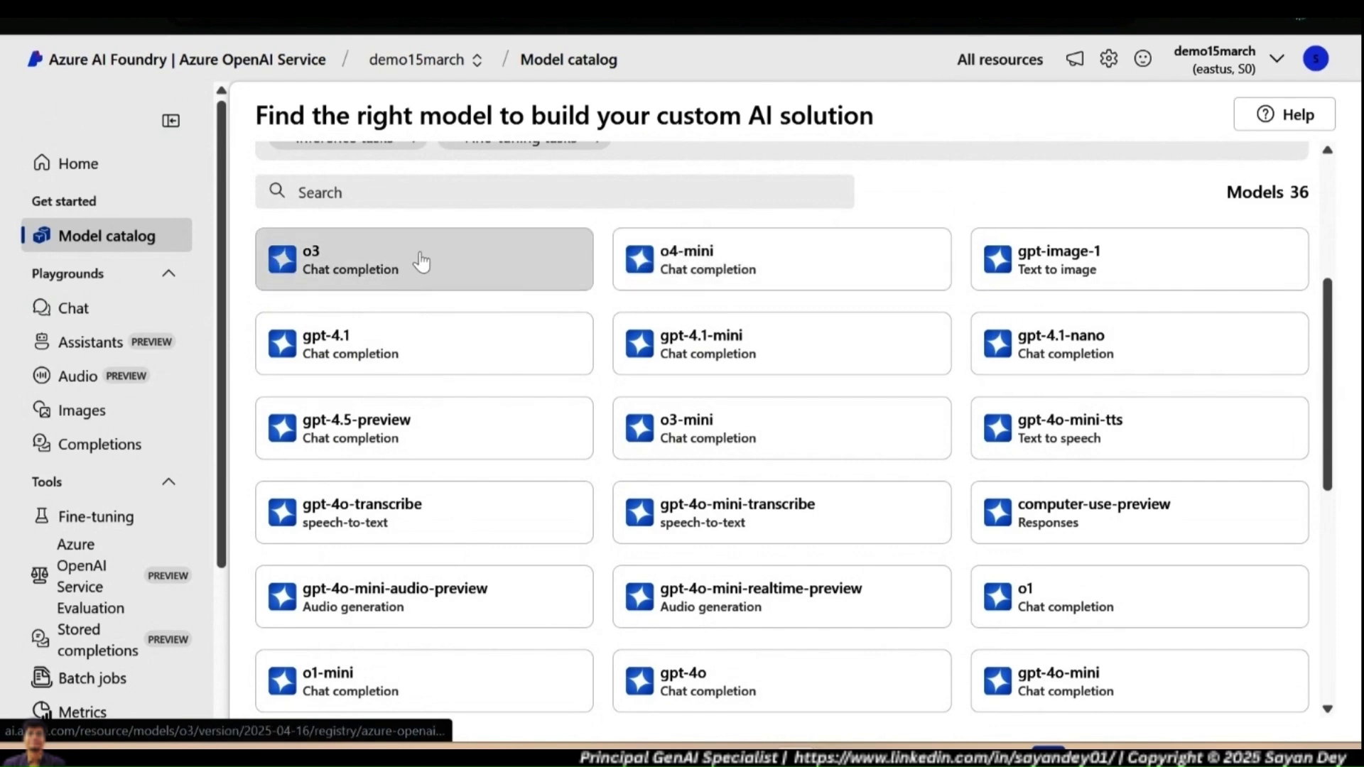
# Open the o3 model's page and review its details and registration requirement.
pyautogui.click(490, 262)
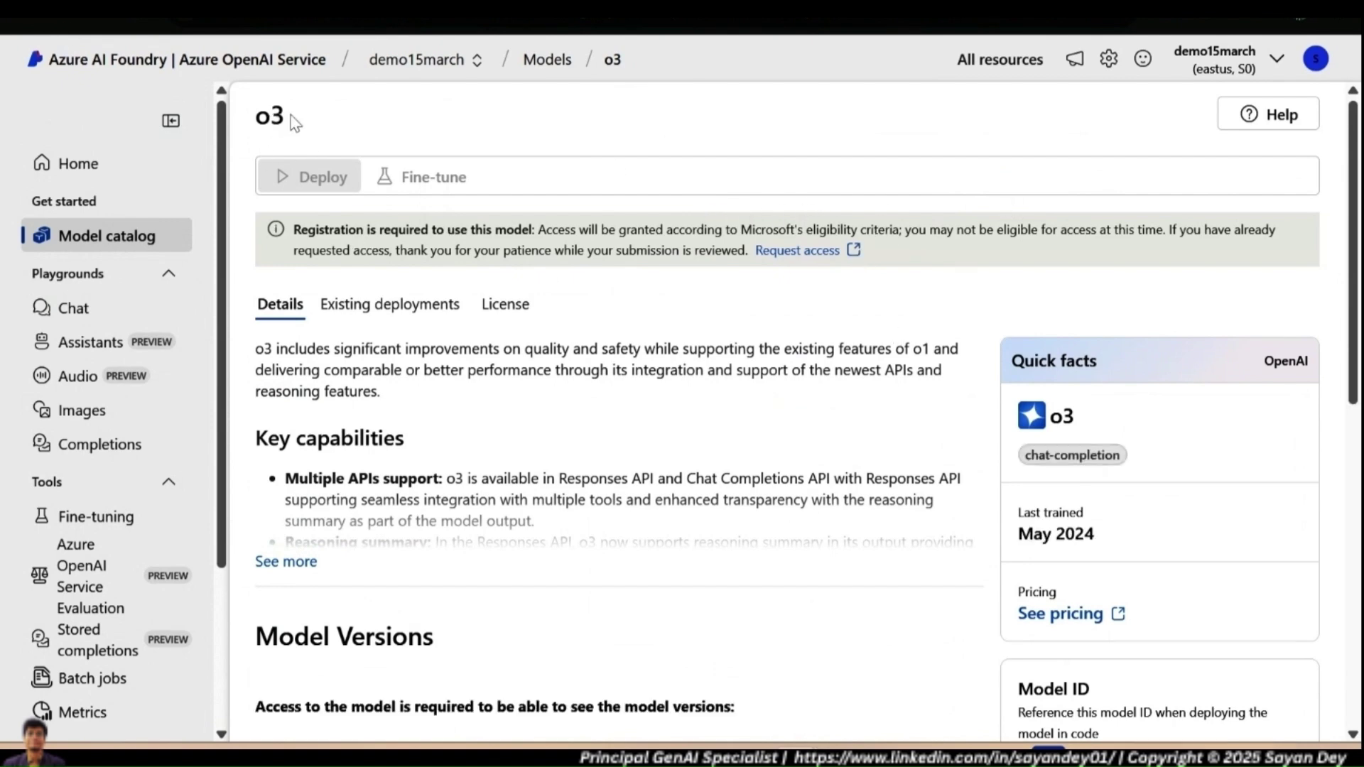
pyautogui.moveTo(296, 119); pyautogui.dragTo(246, 122)
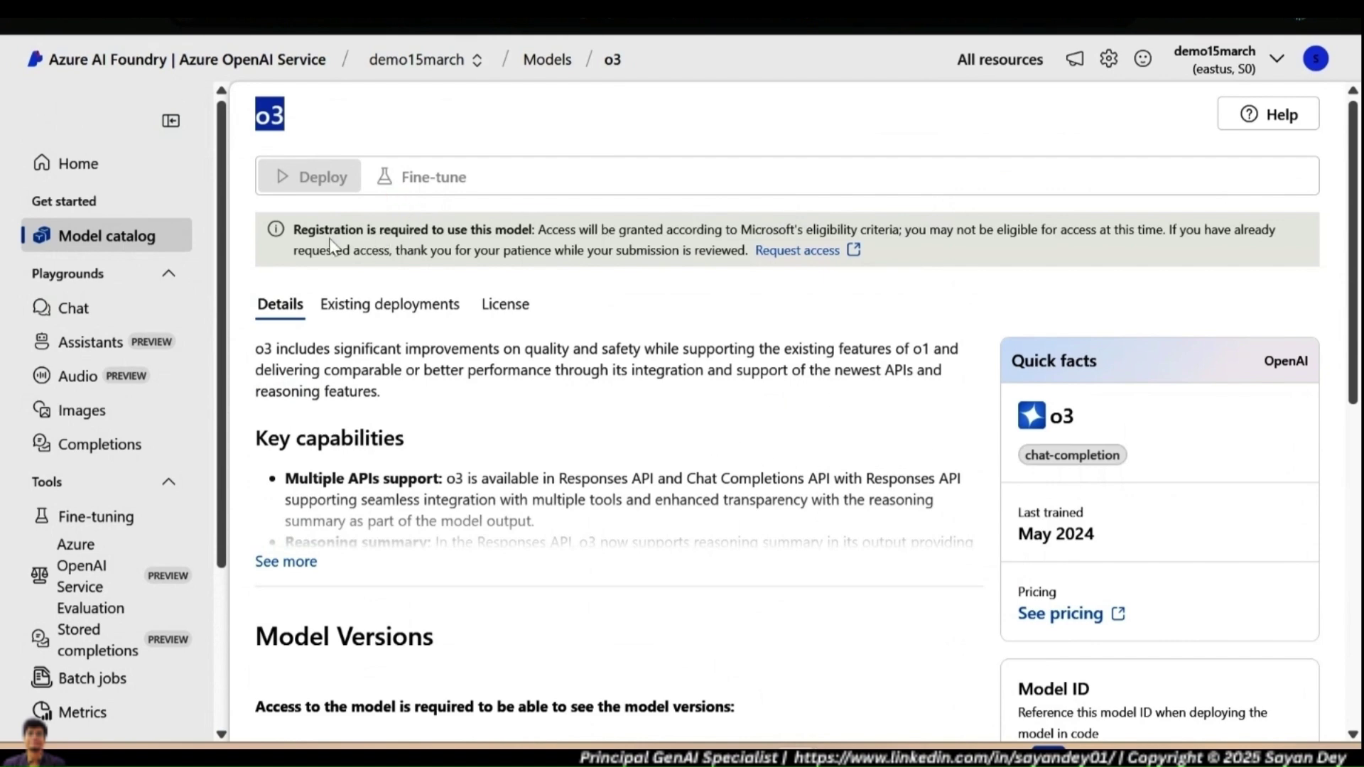
pyautogui.moveTo(301, 229); pyautogui.dragTo(507, 231)
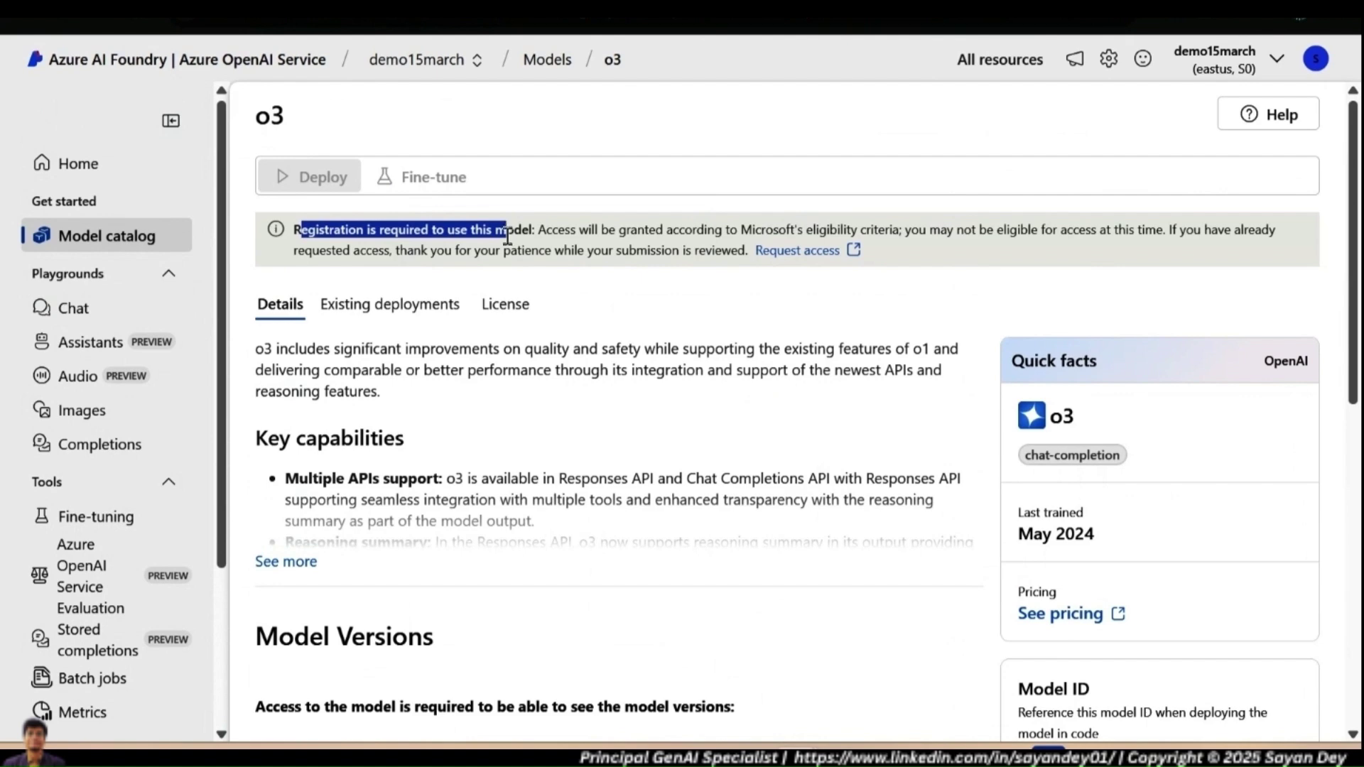
pyautogui.scroll(-5, 775, 469)
pyautogui.scroll(5, 757, 452)
# Open the access request form for the o3 model and check which models its title covers.
pyautogui.click(783, 254)
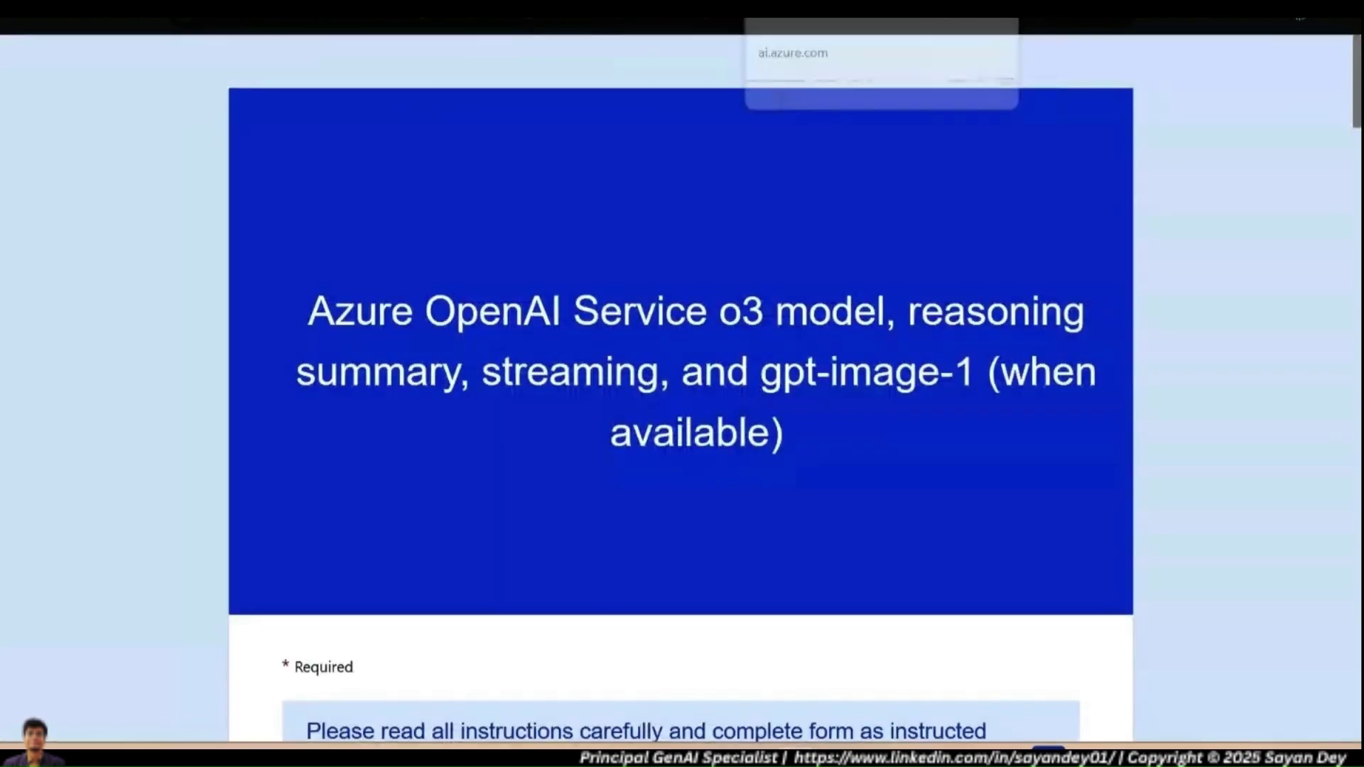
pyautogui.scroll(-1, 313, 324)
pyautogui.moveTo(302, 319); pyautogui.dragTo(790, 307)
pyautogui.click(910, 276)
pyautogui.moveTo(711, 262); pyautogui.dragTo(853, 261)
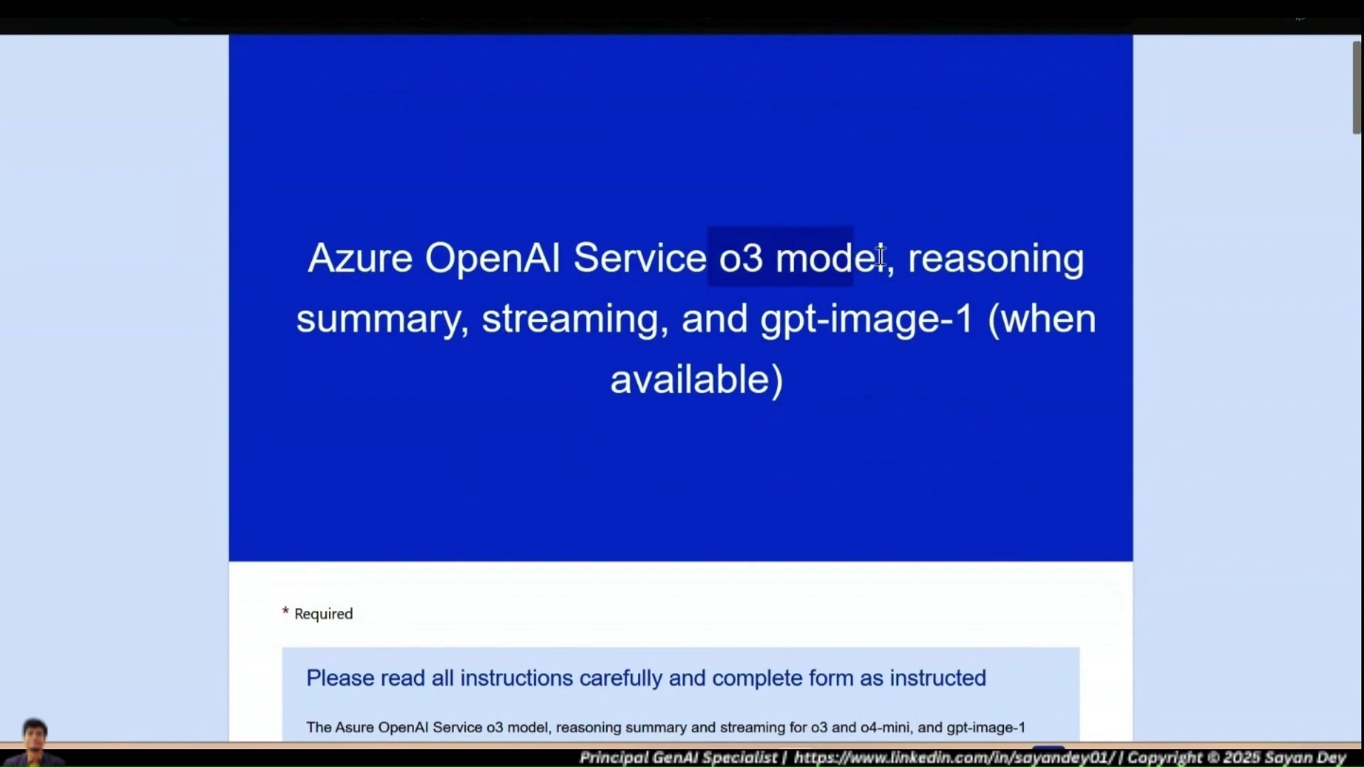
# Read through the access request form's instructions and questions down to the end of the form.
pyautogui.scroll(-20, 807, 342)
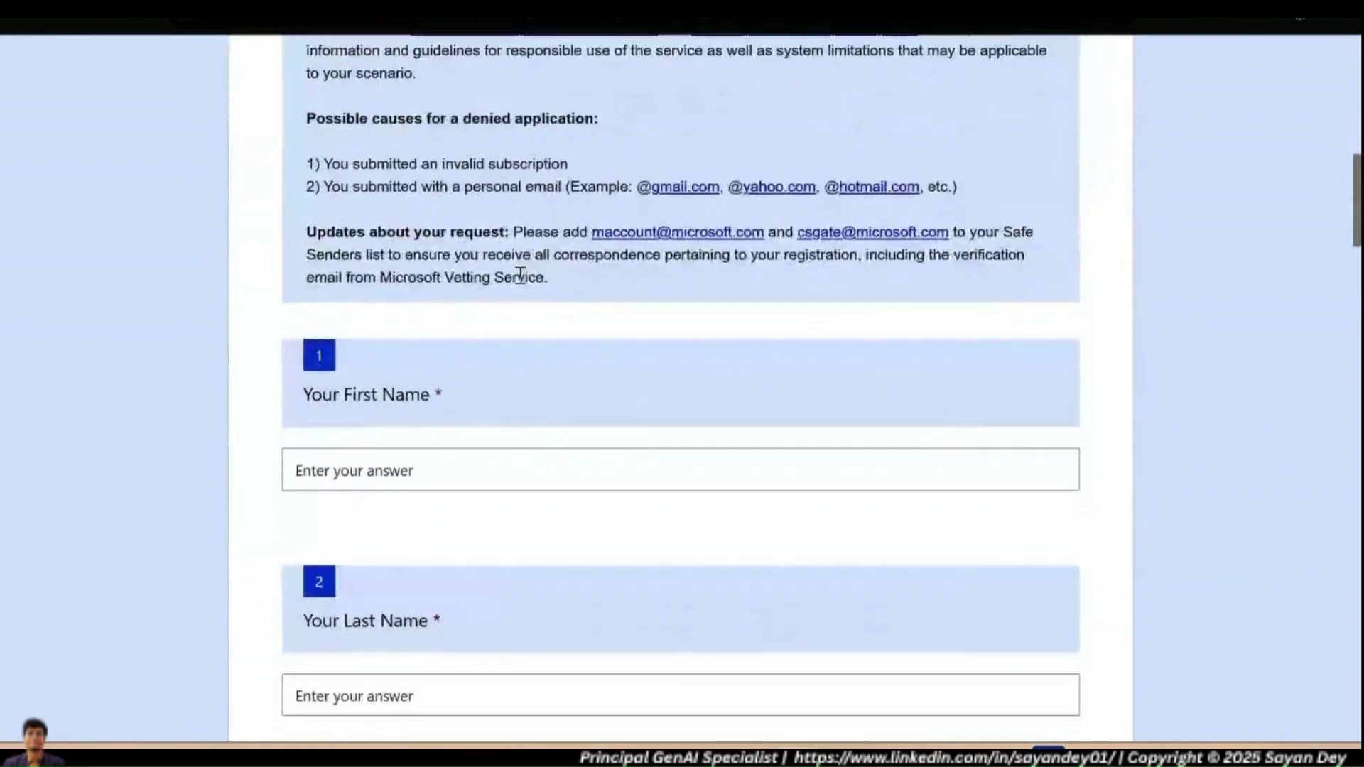
pyautogui.scroll(7, 557, 377)
pyautogui.scroll(-15, 465, 370)
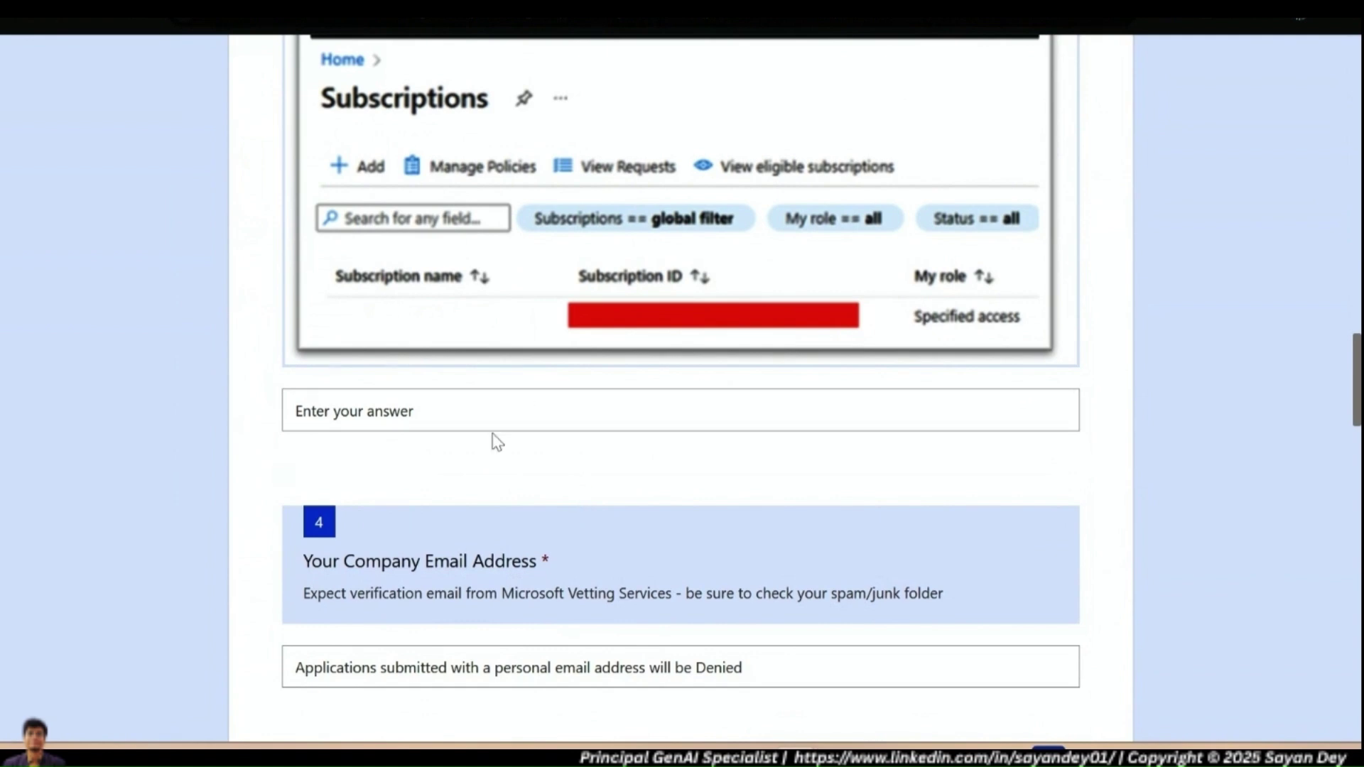
pyautogui.scroll(8, 497, 440)
pyautogui.scroll(-12, 576, 382)
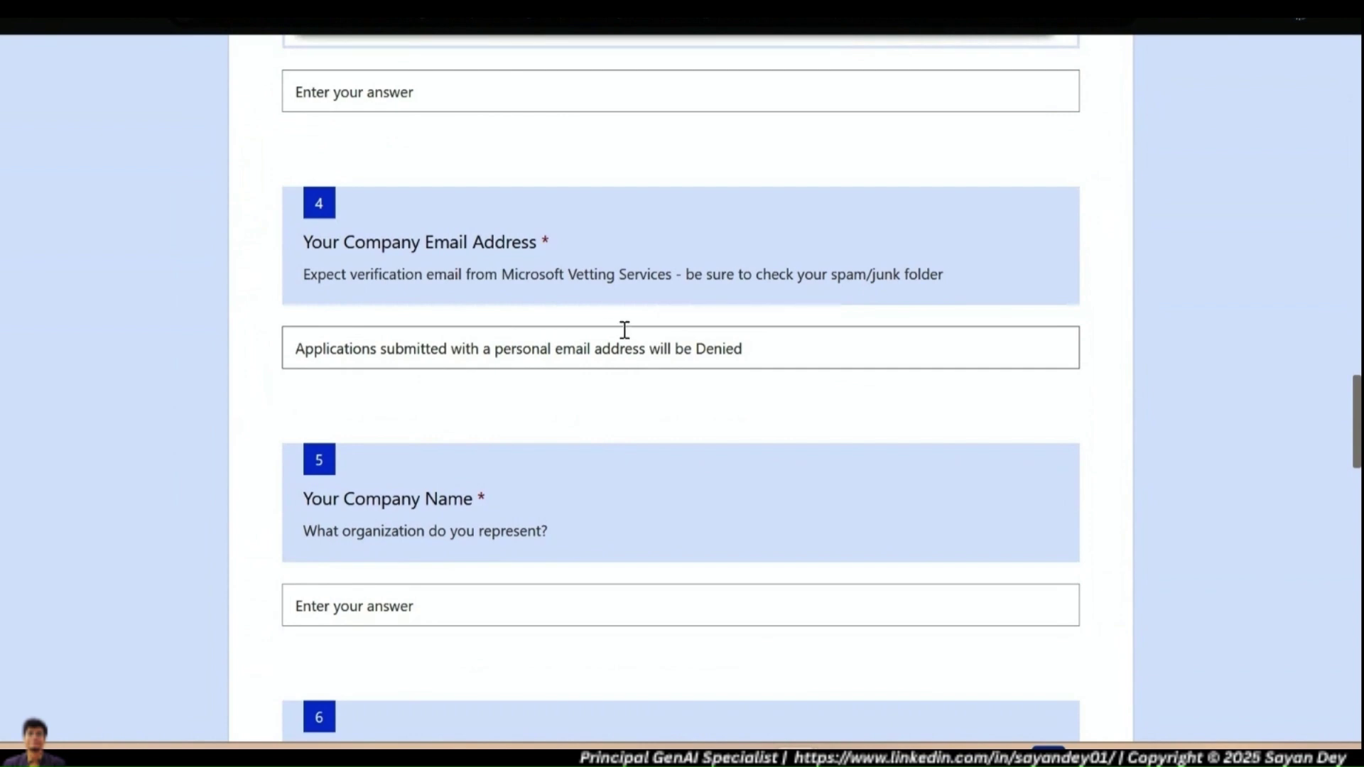
pyautogui.scroll(-4, 632, 337)
pyautogui.scroll(-5, 497, 242)
pyautogui.scroll(-7, 562, 199)
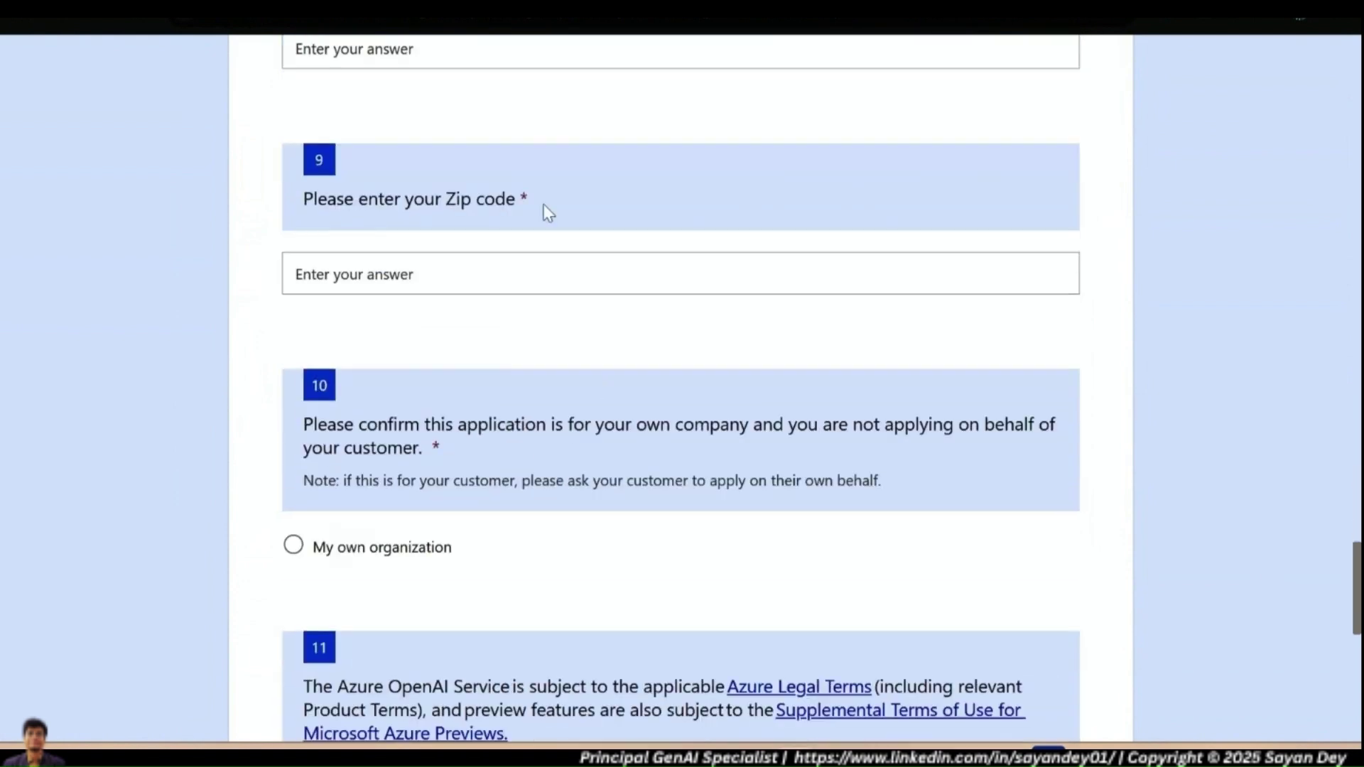
pyautogui.scroll(-10, 551, 402)
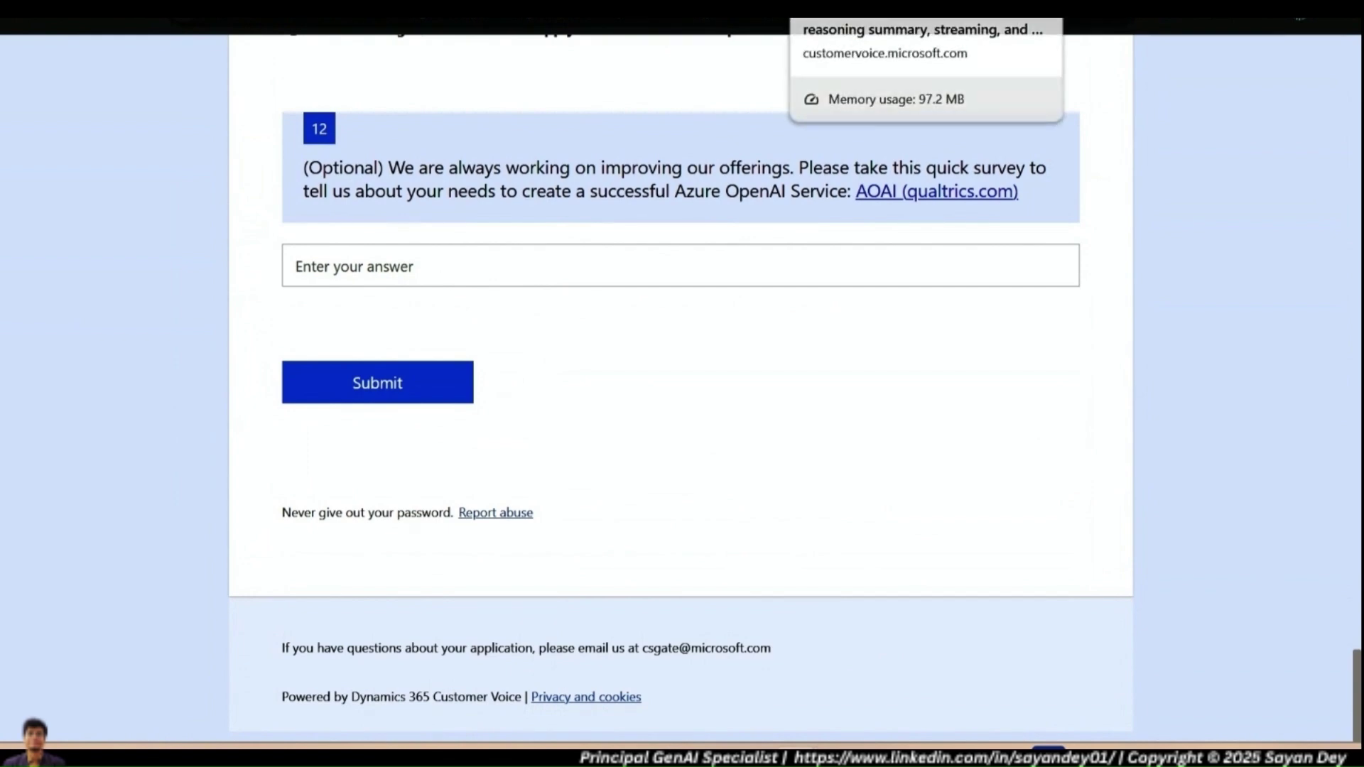
# Return to the model catalog and open the gpt-4o model's page to review its details and versions.
pyautogui.click(853, 10)
pyautogui.hotkey('alt', 'Left')
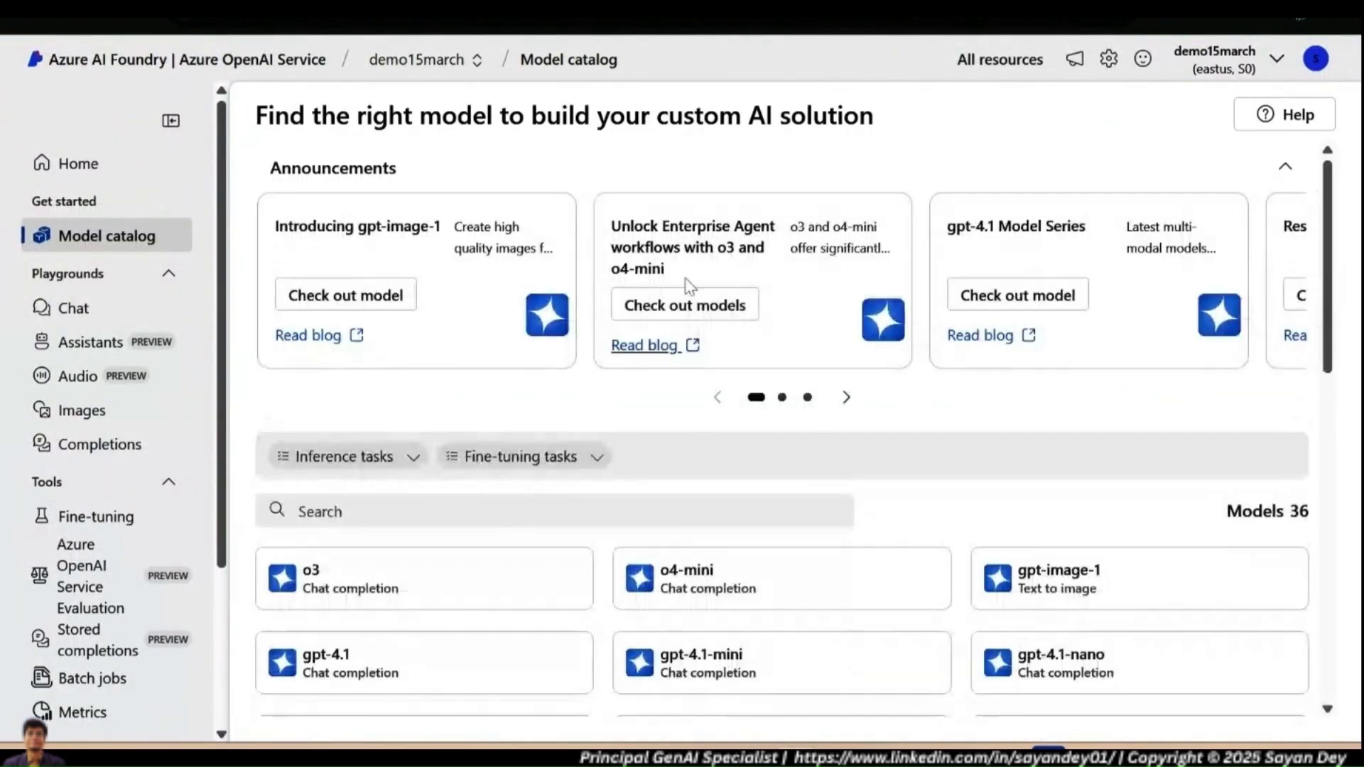
pyautogui.scroll(-9, 759, 377)
pyautogui.click(758, 375)
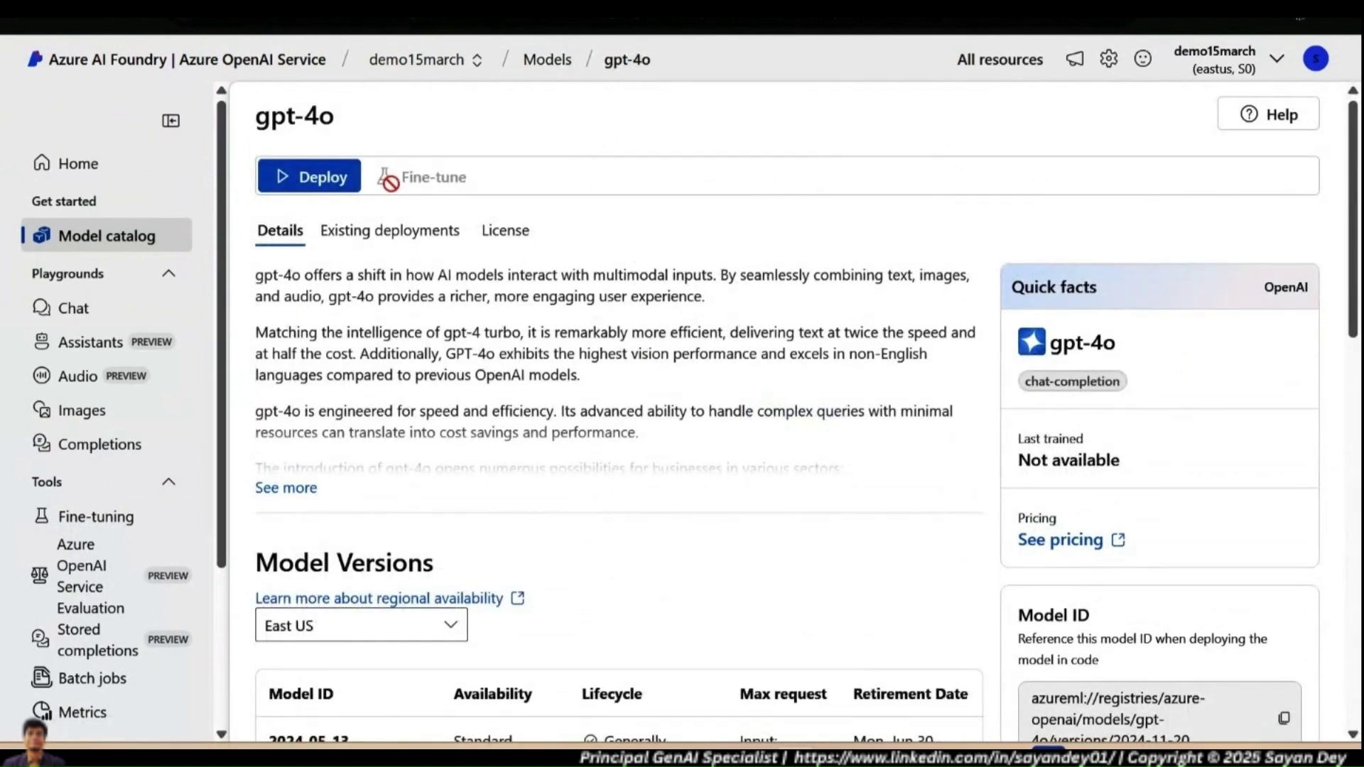
pyautogui.scroll(-5, 777, 341)
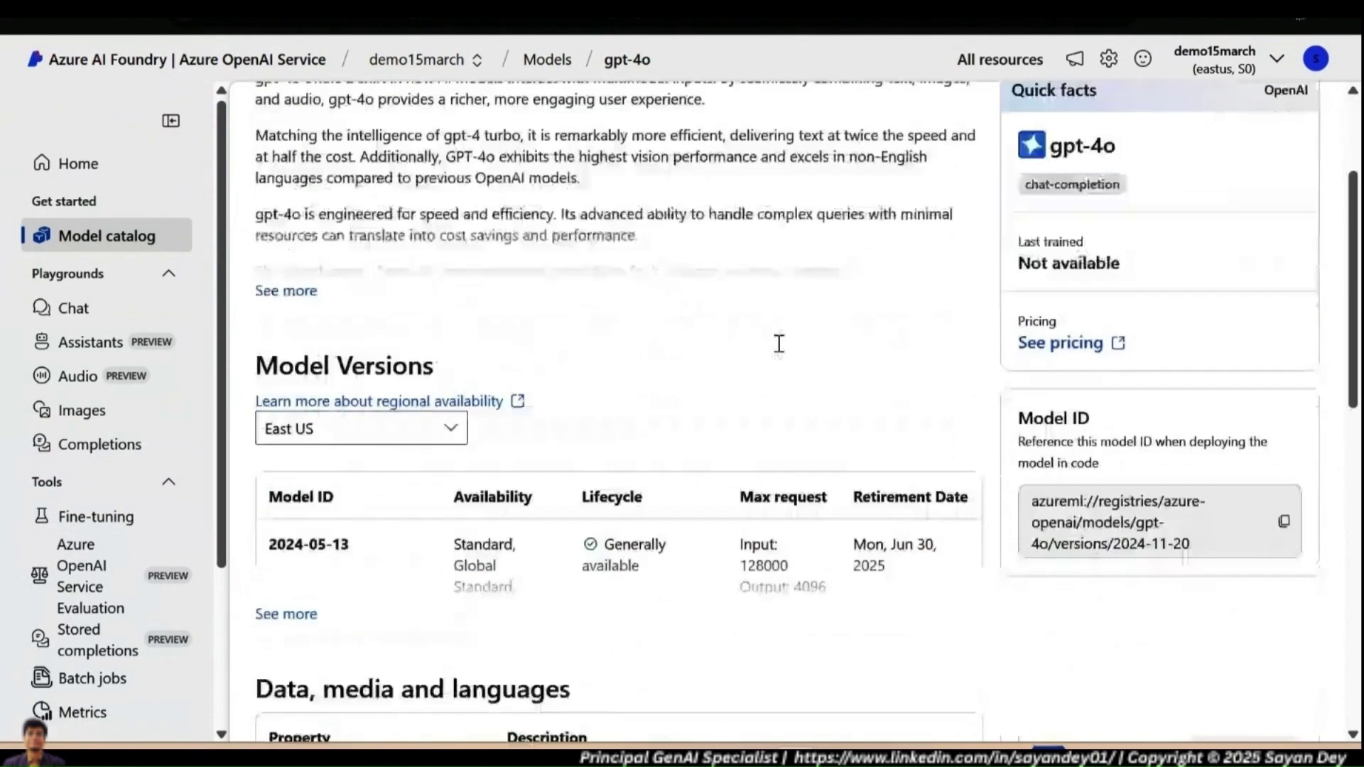
pyautogui.scroll(5, 777, 341)
# Examine the customizable deployment settings for gpt-4o, including version, rate limit and content filter, and close them without deploying.
pyautogui.click(326, 179)
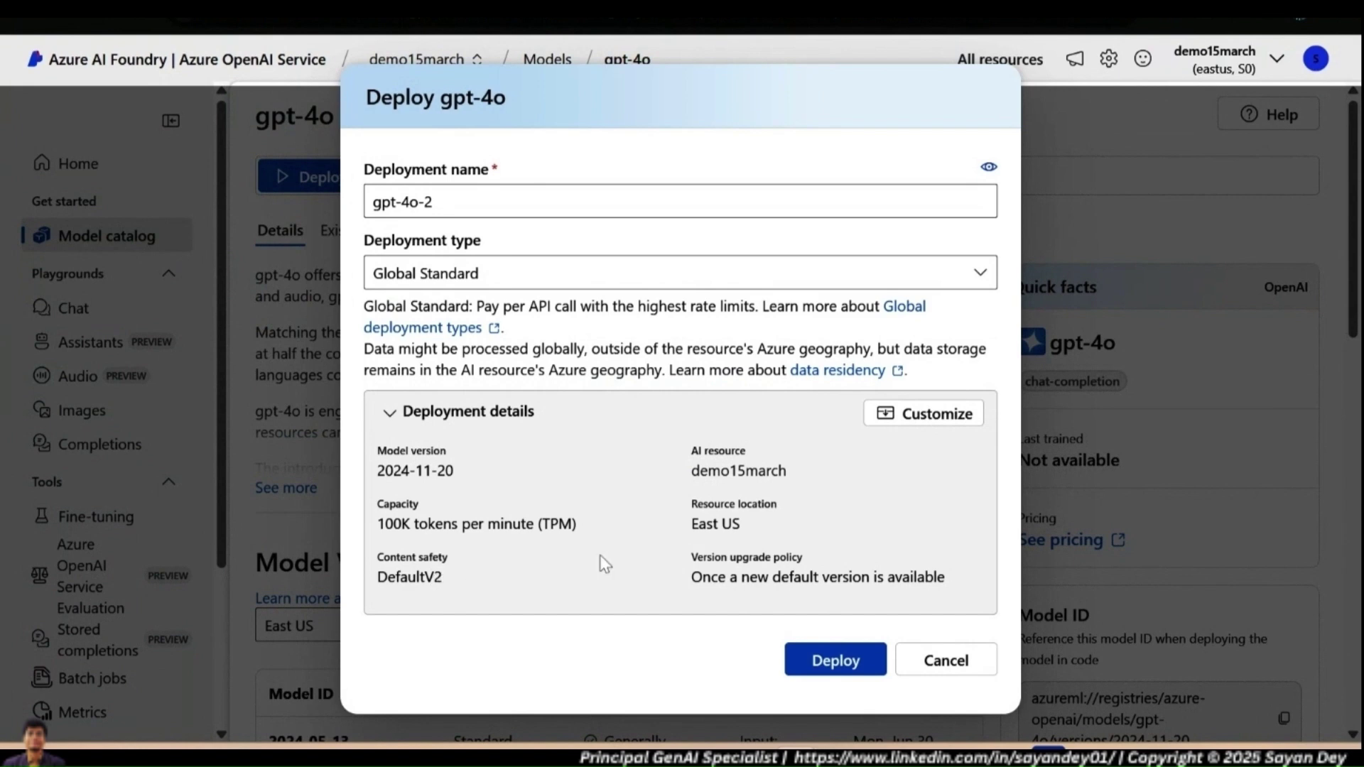
pyautogui.click(928, 413)
pyautogui.scroll(-3, 833, 444)
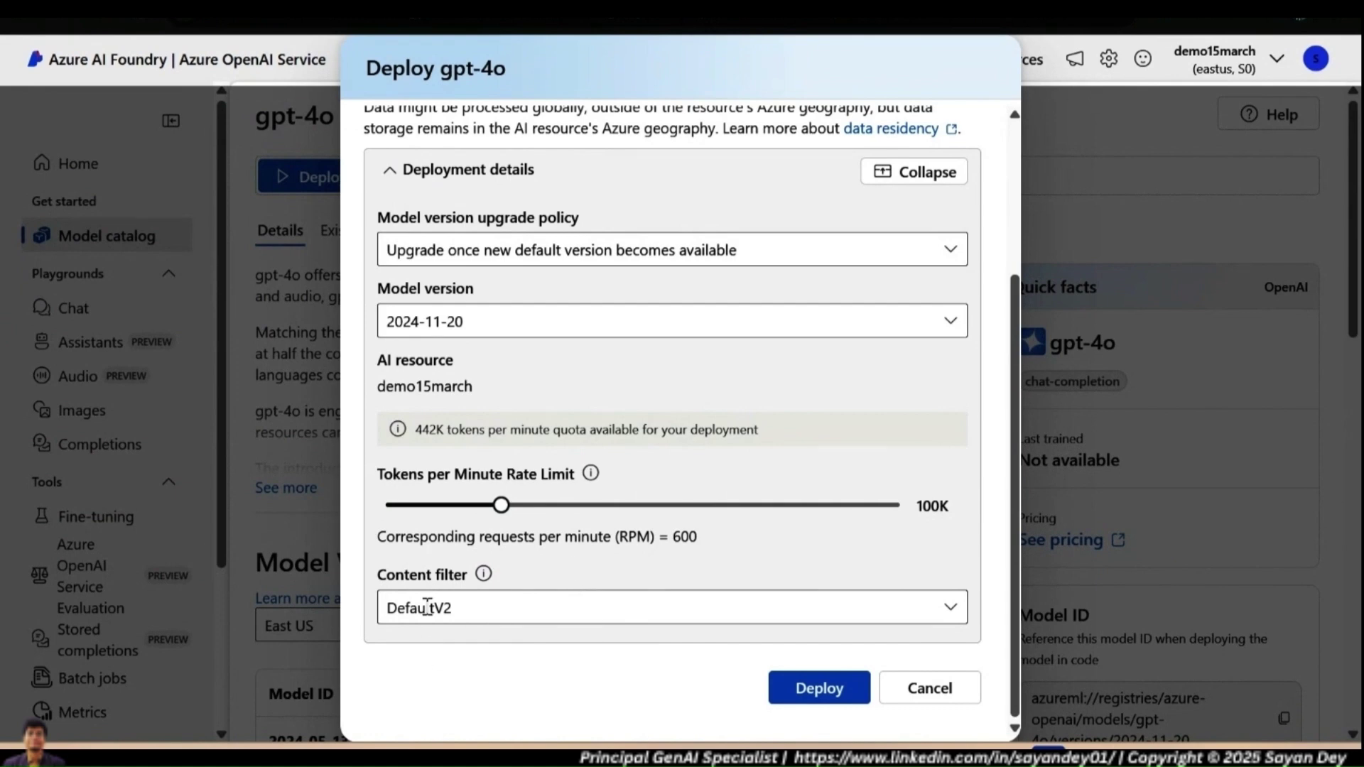
pyautogui.scroll(3, 568, 448)
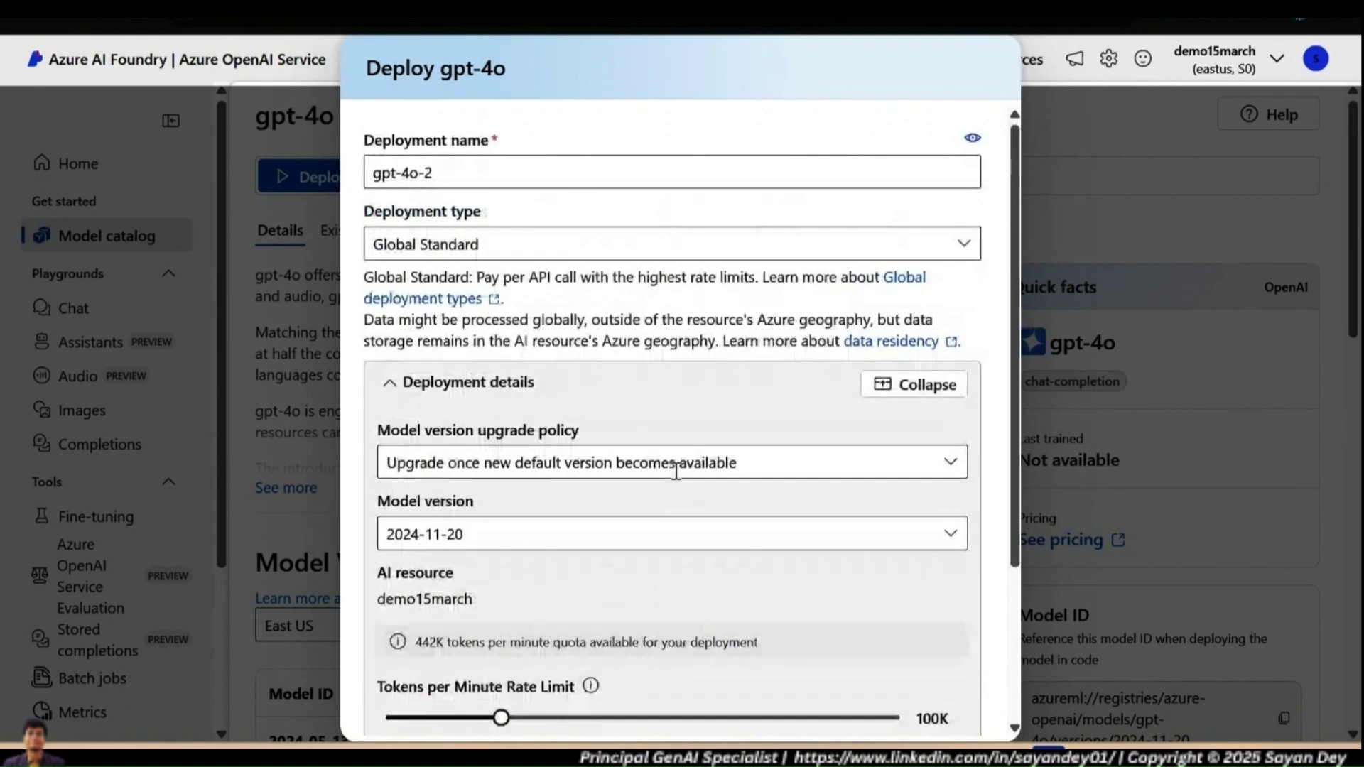
pyautogui.scroll(-3, 781, 369)
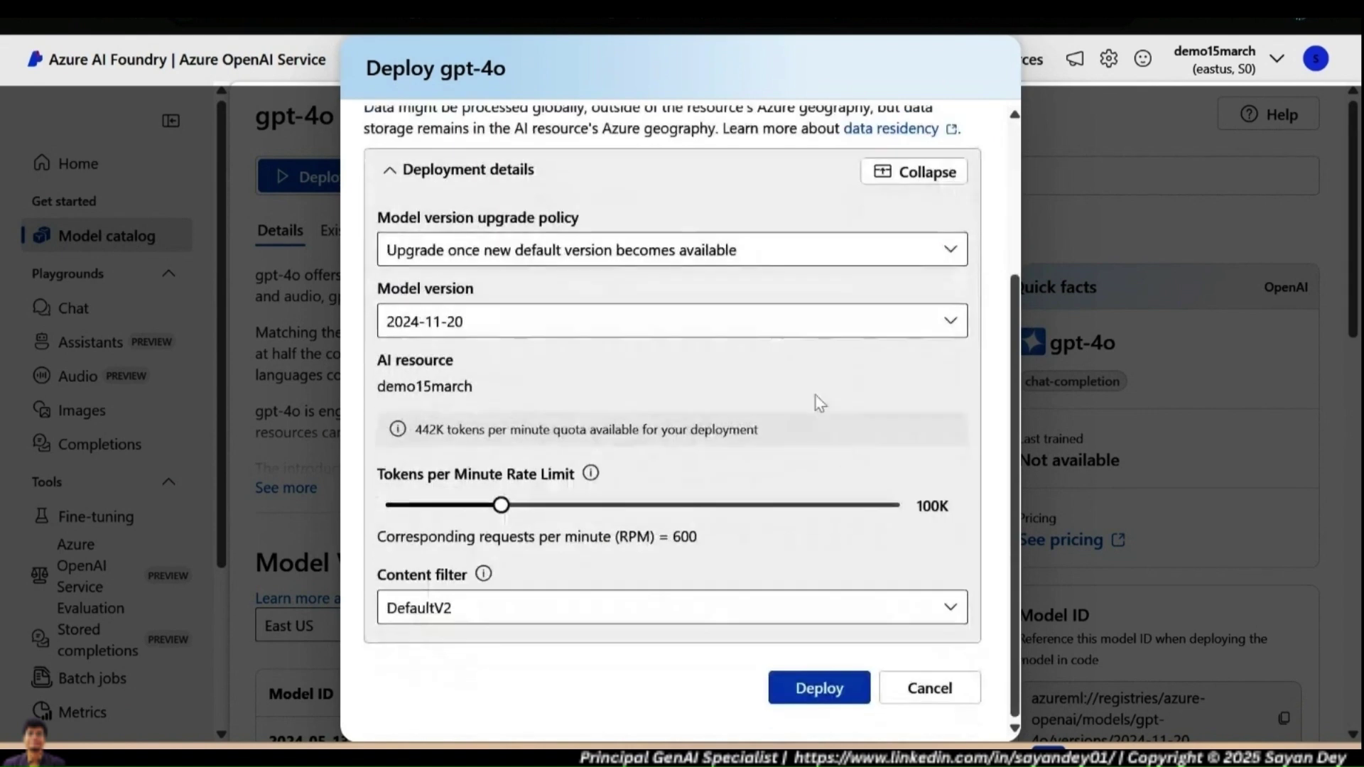
pyautogui.click(929, 689)
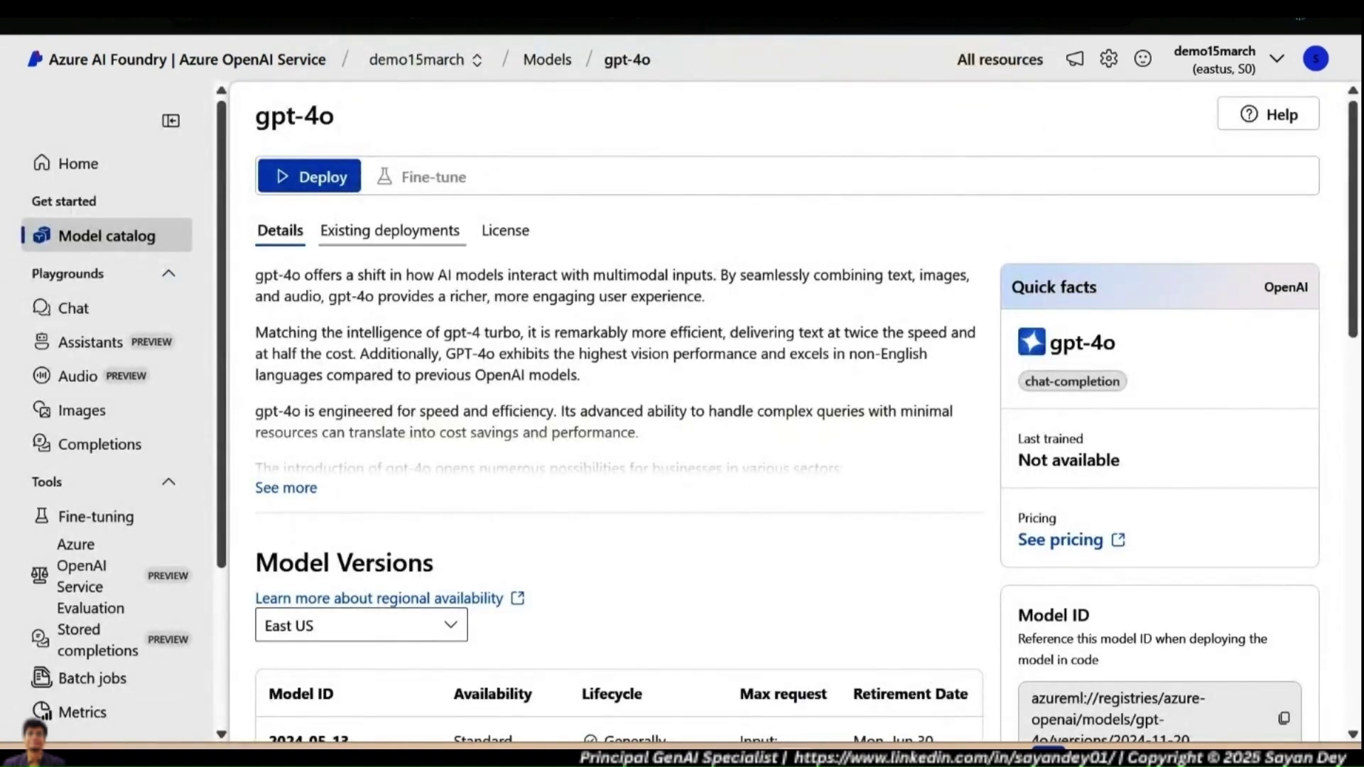
# Open the list of the resource's model deployments.
pyautogui.scroll(-3, 64, 431)
pyautogui.click(101, 566)
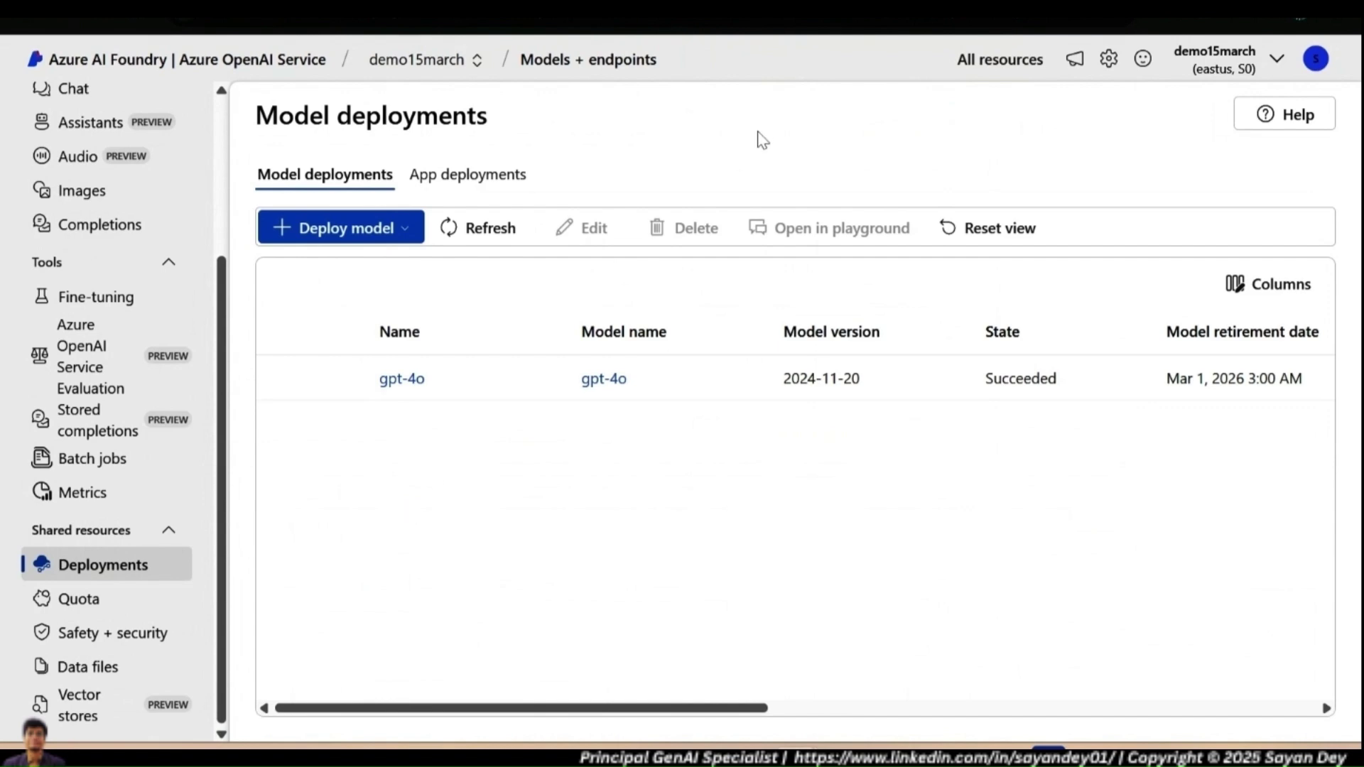
# Open the chat playground for the resource.
pyautogui.scroll(3, 177, 356)
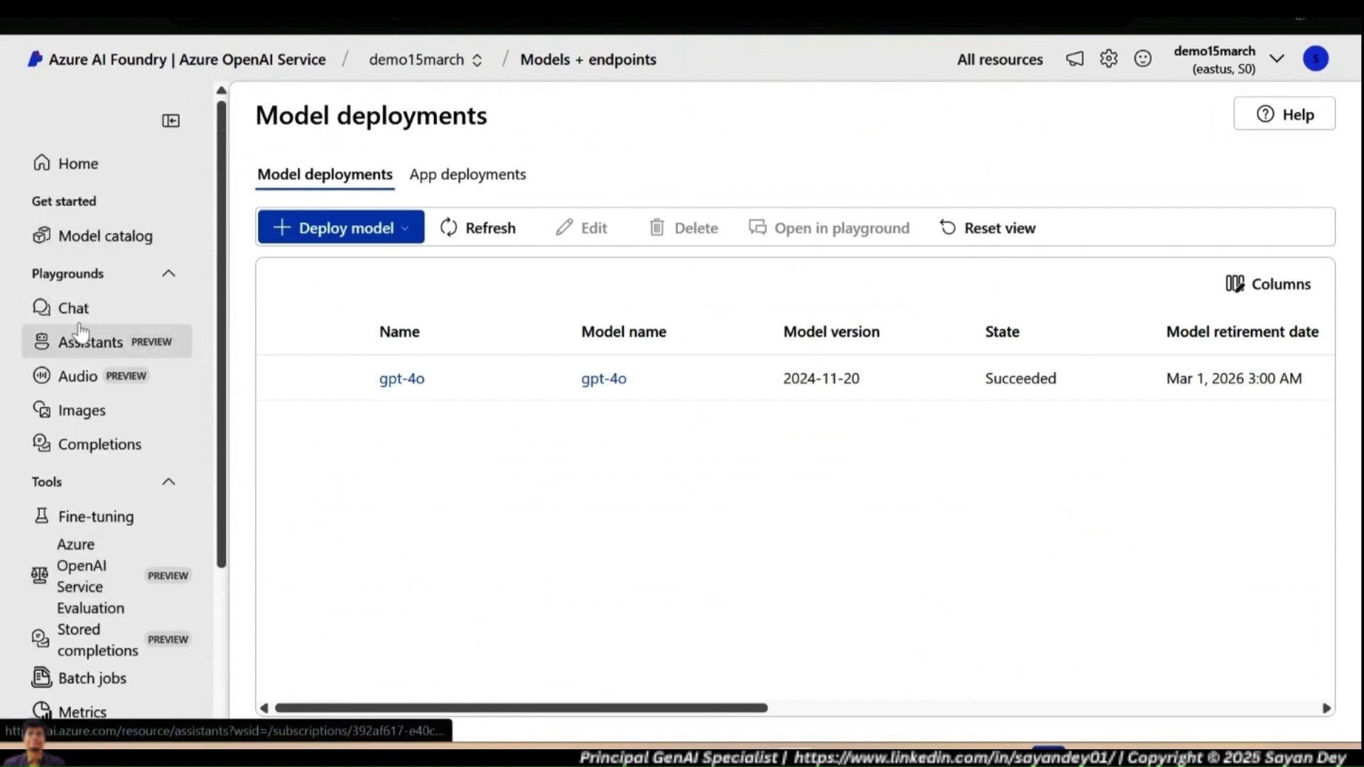
pyautogui.click(90, 309)
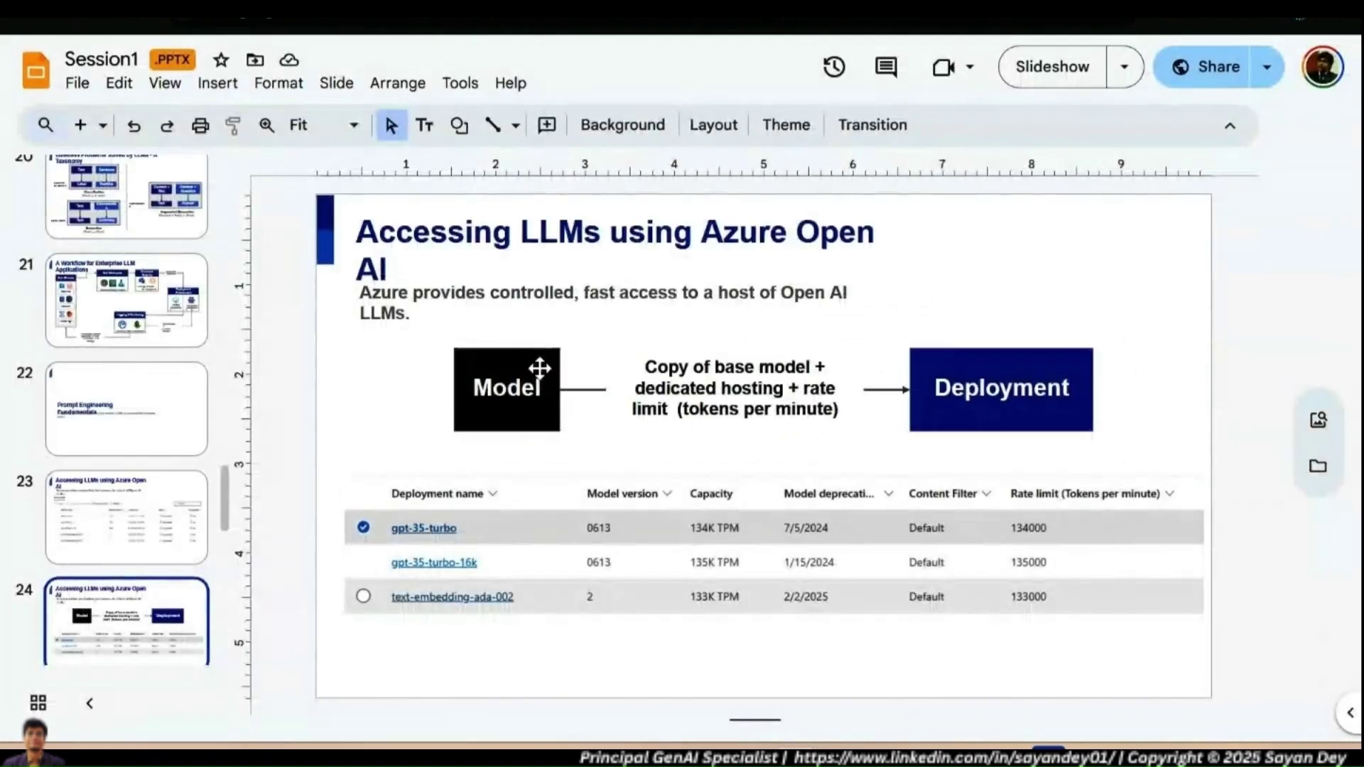
# Present the Session1 slides in Google Slides and go through those on Azure OpenAI base models, deployments and tokens.
pyautogui.click(1077, 80)
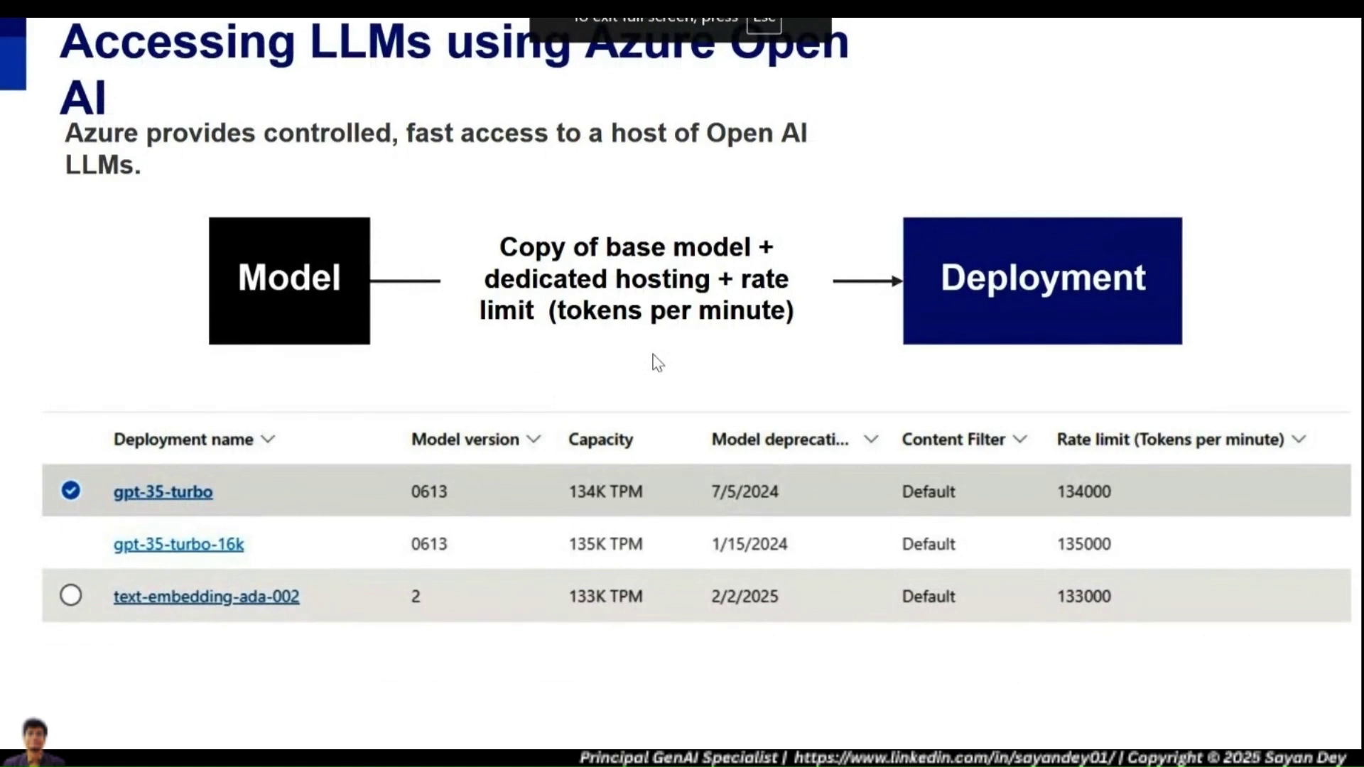
pyautogui.click(894, 371)
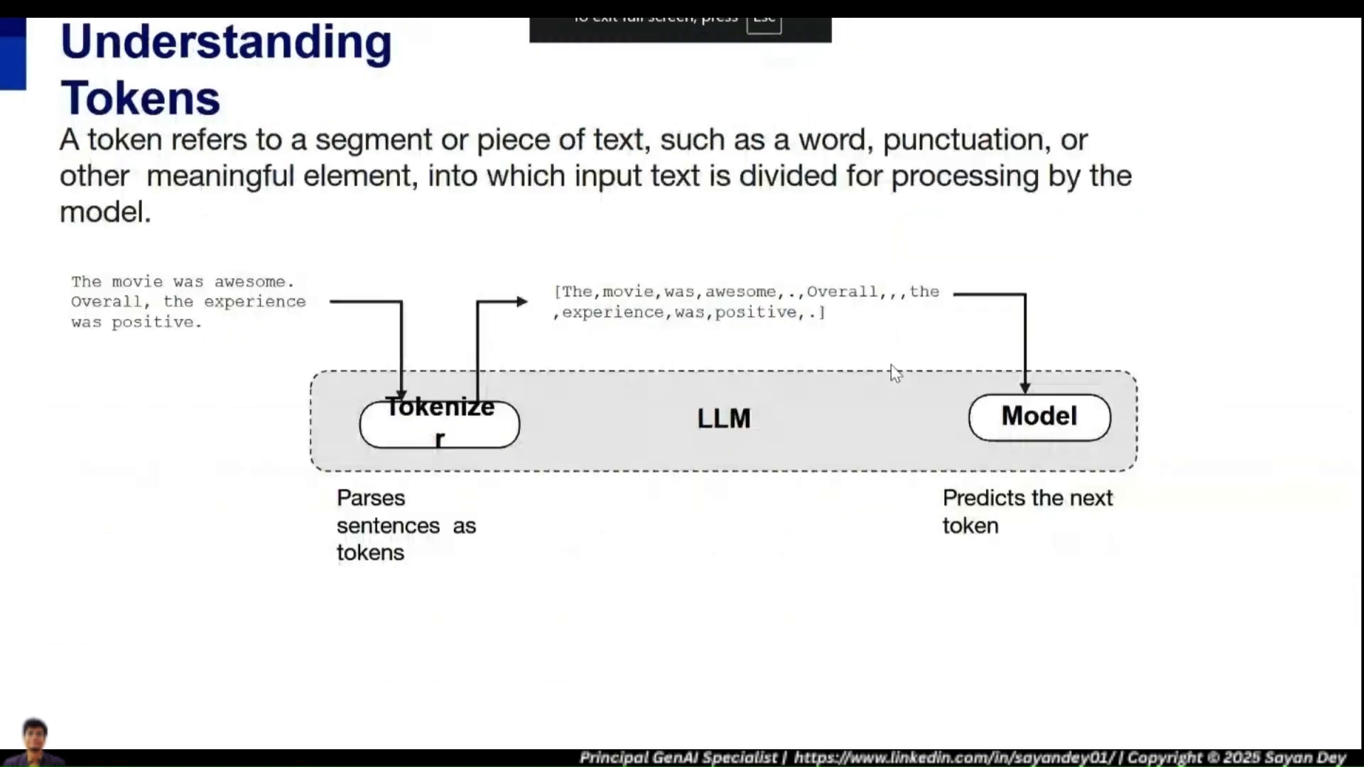
pyautogui.press('Left')
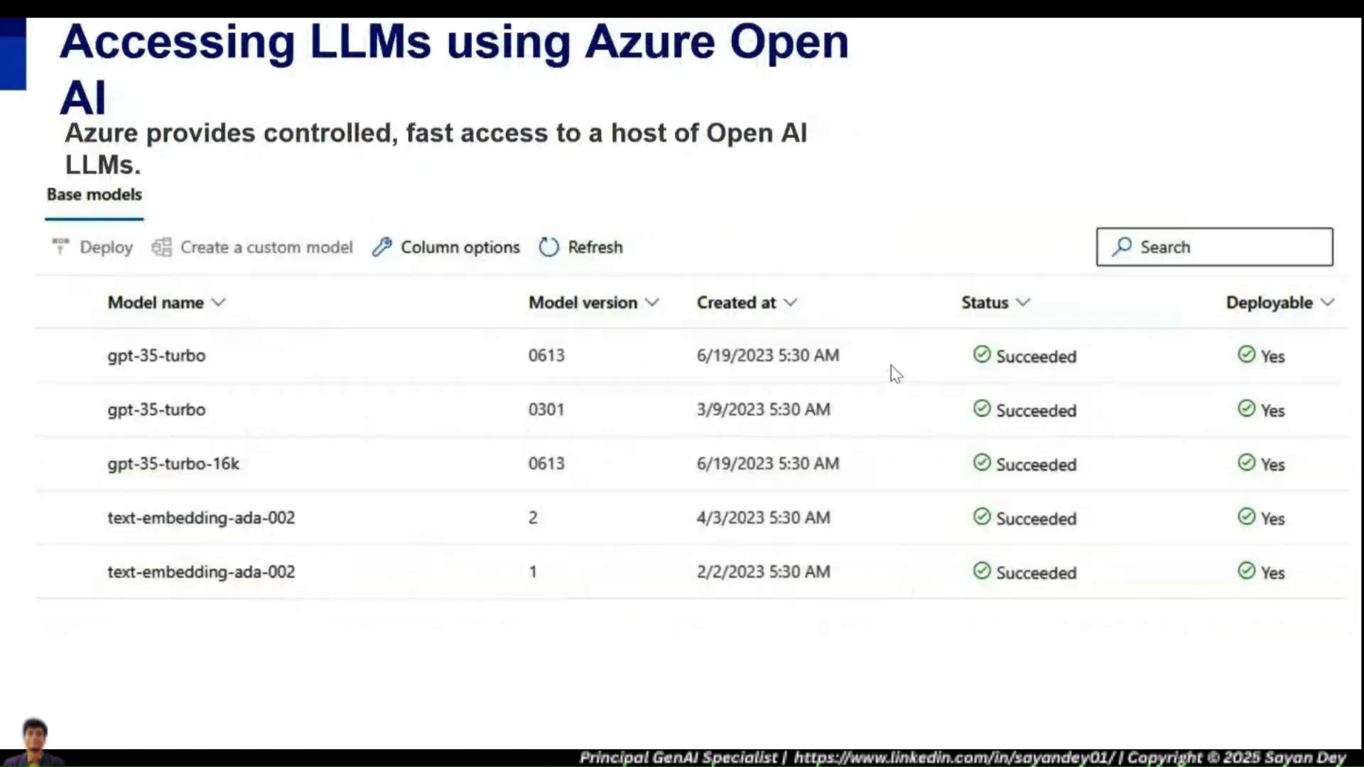
pyautogui.press('Right')
pyautogui.press('Right')
pyautogui.press('Right')
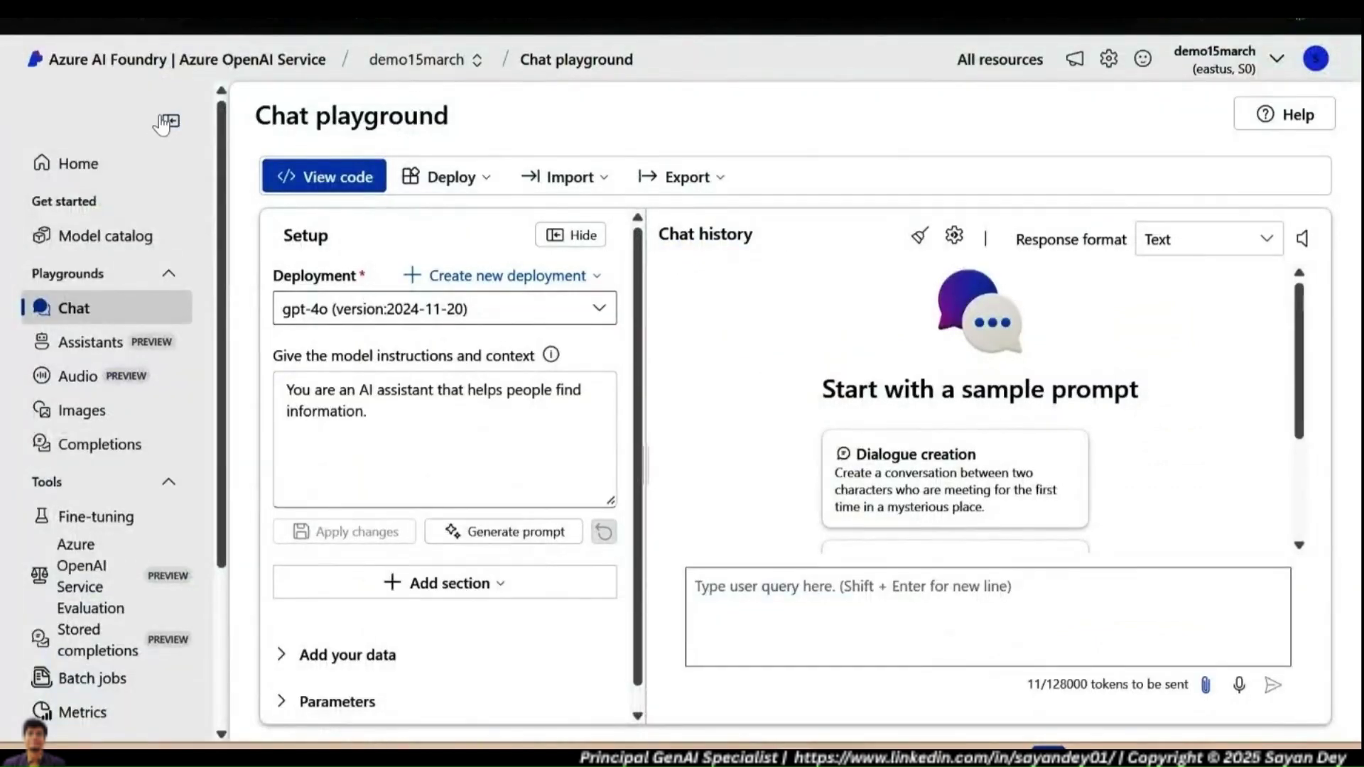
# In the Azure AI Foundry chat playground, collapse the side navigation and send the gpt-4o deployment the query "What is the weather in Delhi".
pyautogui.click(167, 122)
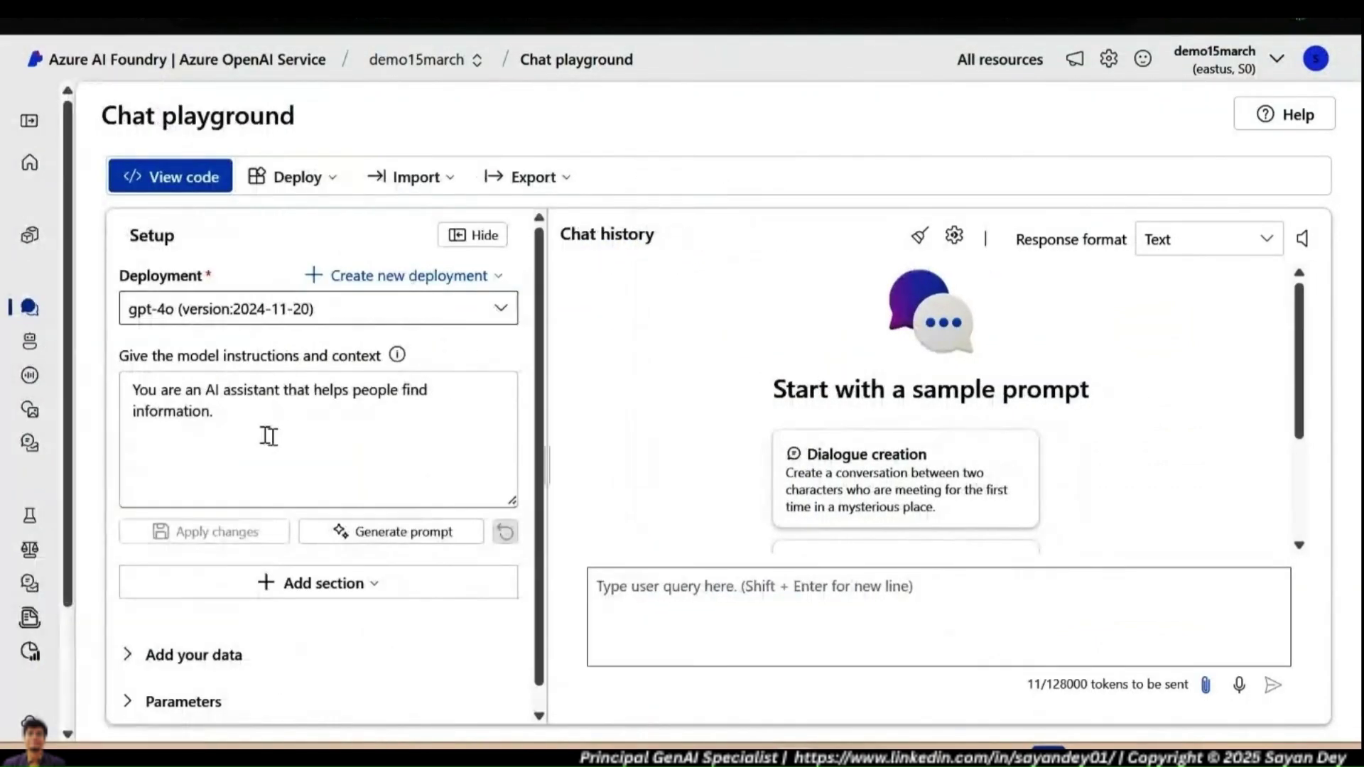
pyautogui.tripleClick(285, 421)
pyautogui.click(758, 588)
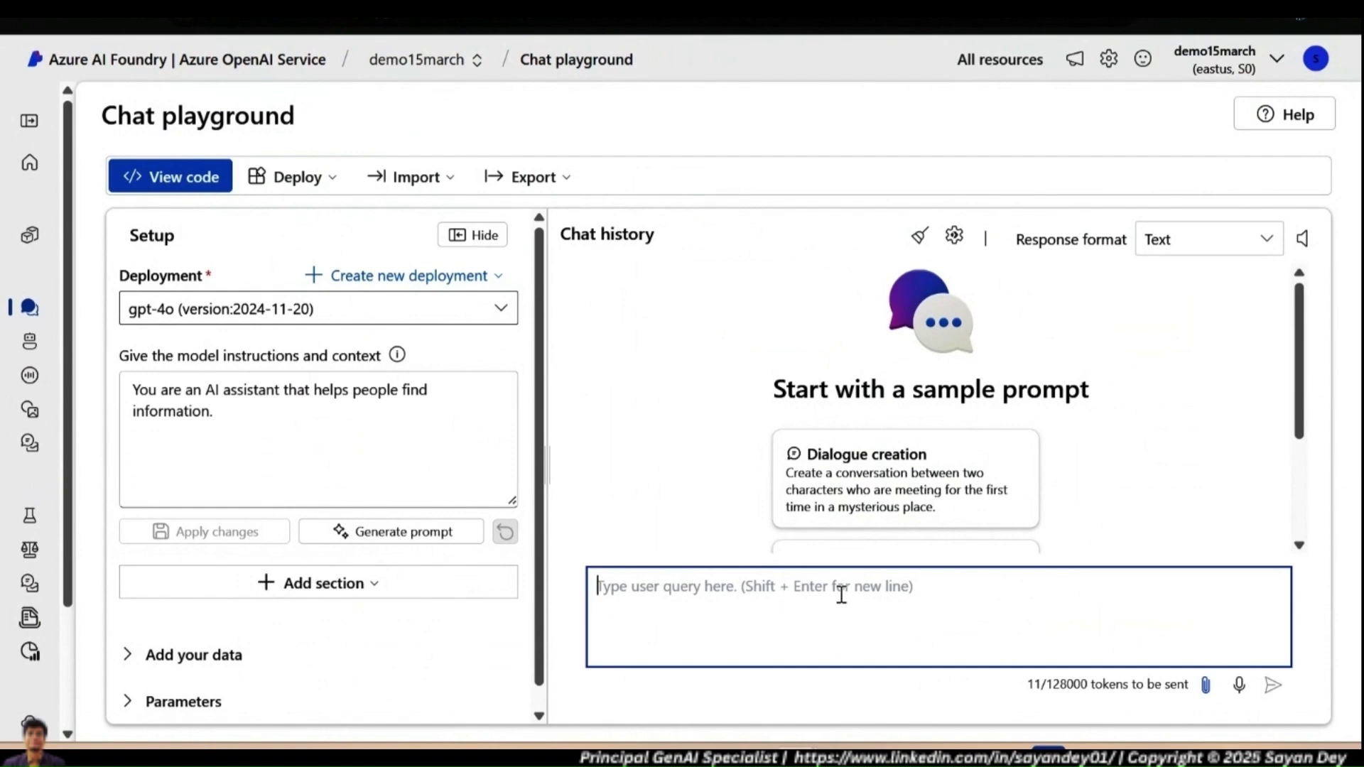
pyautogui.write('Whta')
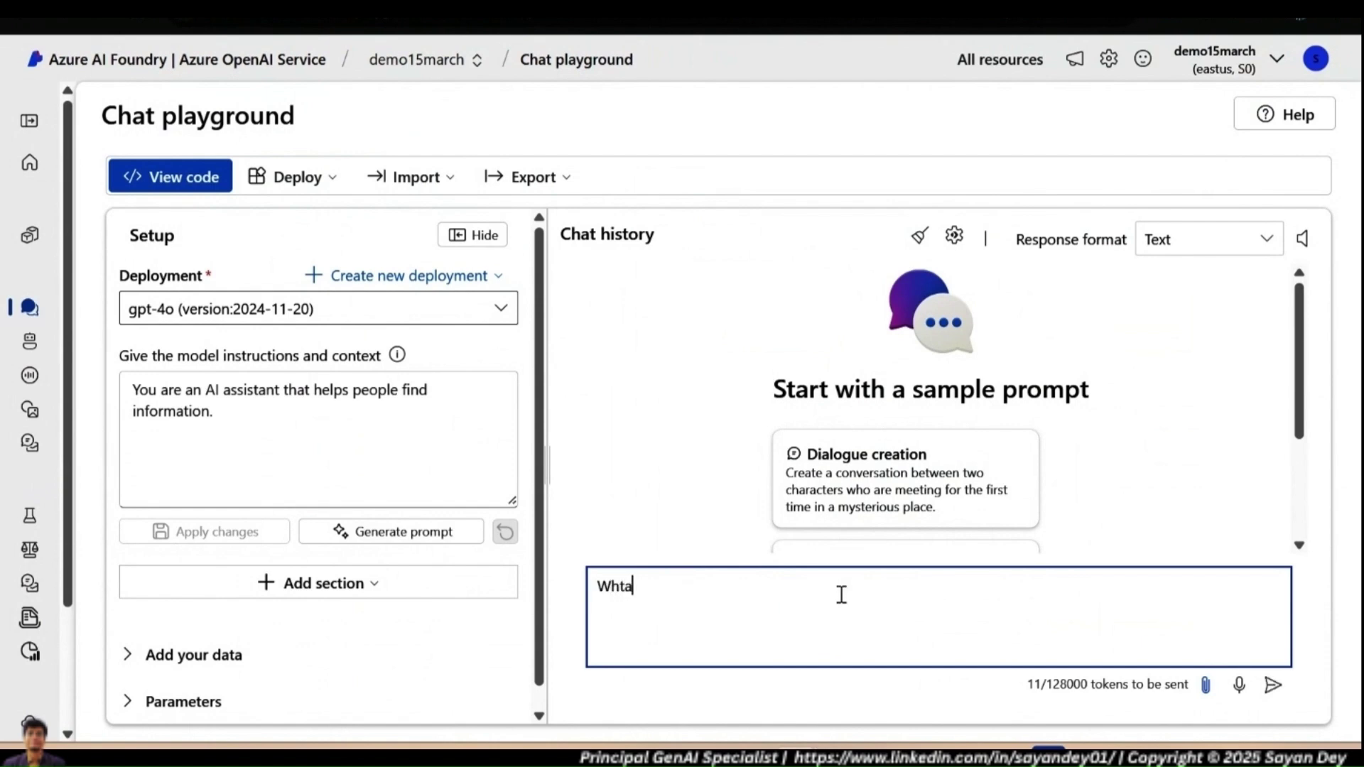
pyautogui.write(' is the')
pyautogui.press('BackSpace')
pyautogui.press('BackSpace')
pyautogui.press('BackSpace')
pyautogui.press('BackSpace')
pyautogui.press('BackSpace')
pyautogui.press('BackSpace')
pyautogui.press('BackSpace')
pyautogui.press('BackSpace')
pyautogui.press('BackSpace')
pyautogui.write('at i0s the weathe')
pyautogui.press('BackSpace')
pyautogui.press('BackSpace')
pyautogui.press('BackSpace')
pyautogui.press('BackSpace')
pyautogui.press('BackSpace')
pyautogui.press('BackSpace')
pyautogui.press('BackSpace')
pyautogui.press('BackSpace')
pyautogui.press('BackSpace')
pyautogui.press('BackSpace')
pyautogui.press('BackSpace')
pyautogui.press('BackSpace')
pyautogui.press('BackSpace')
pyautogui.write('s the weathe')
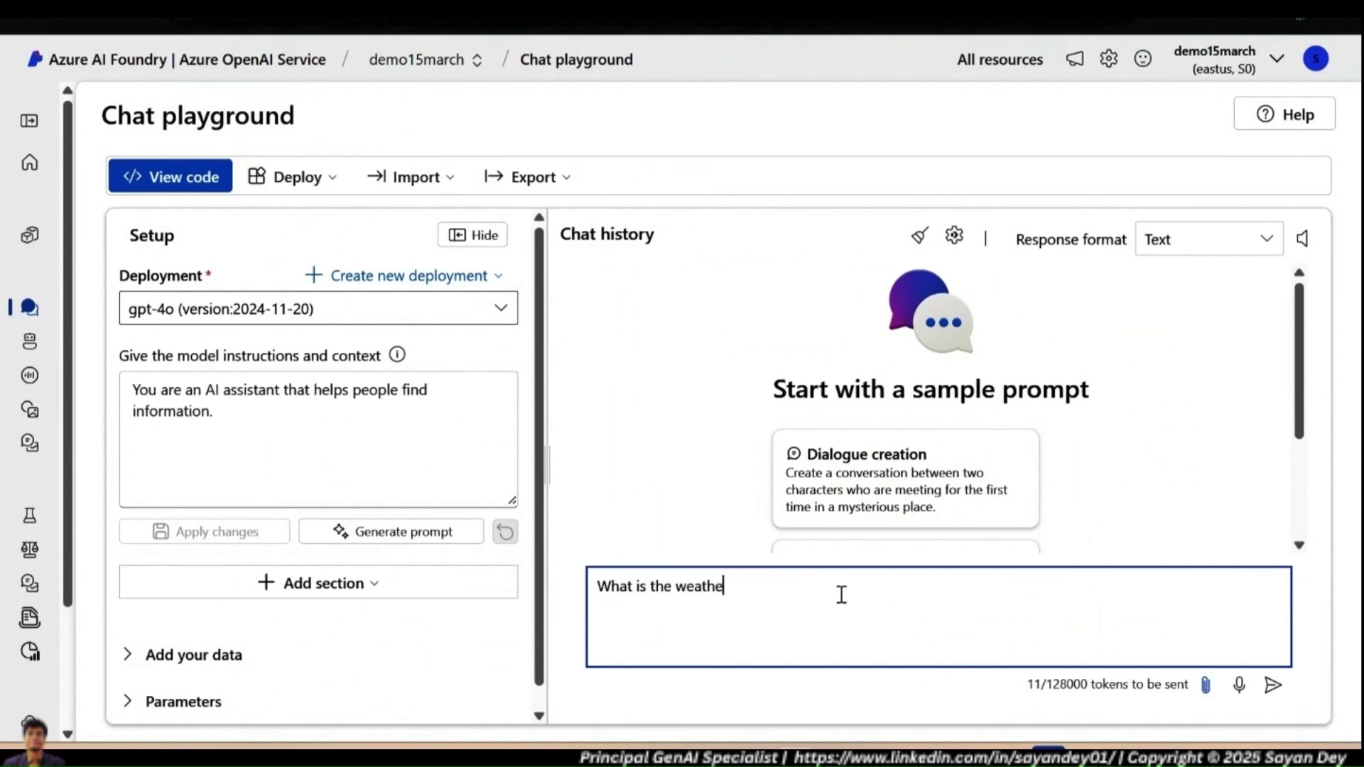
pyautogui.write('r in Delhi')
pyautogui.press('Return')
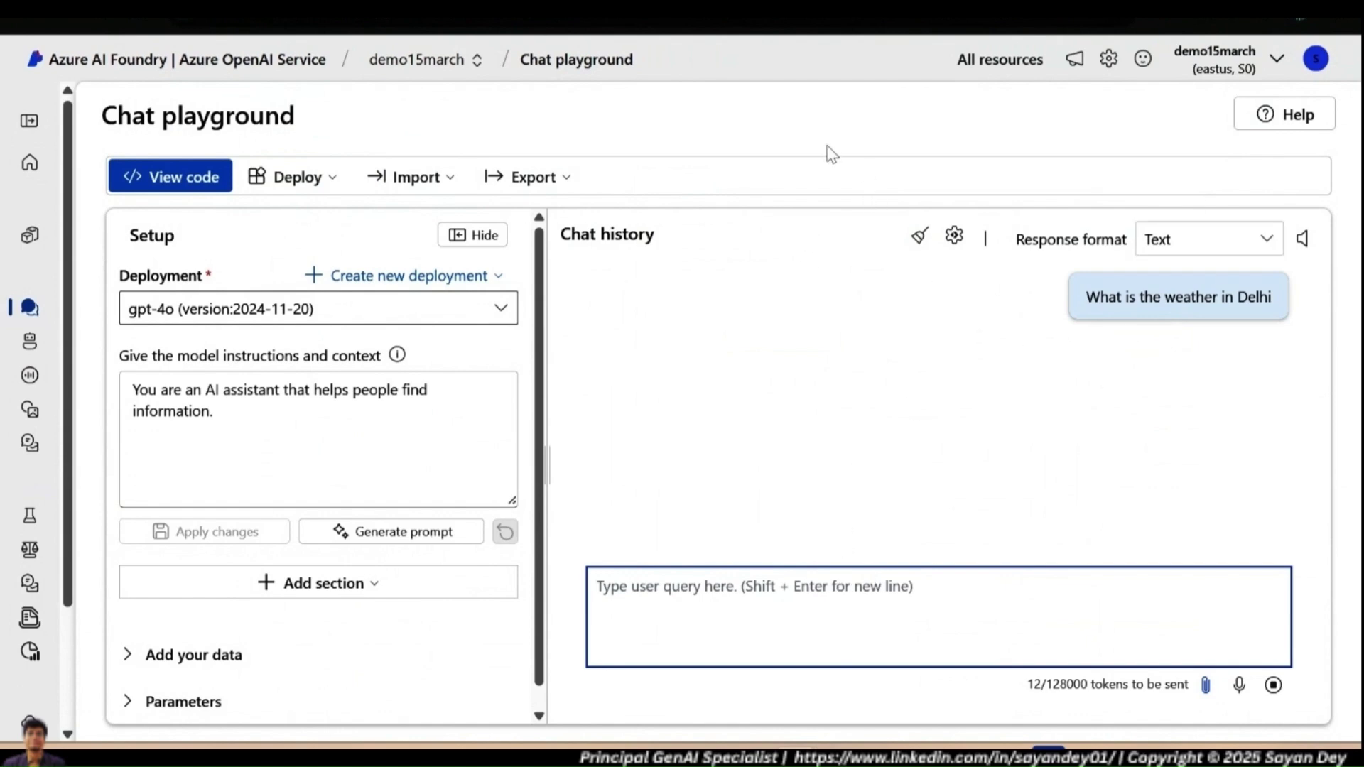
# Review the system instructions, the submitted question and the model's reply by highlighting their text.
pyautogui.moveTo(298, 411); pyautogui.dragTo(3, 410)
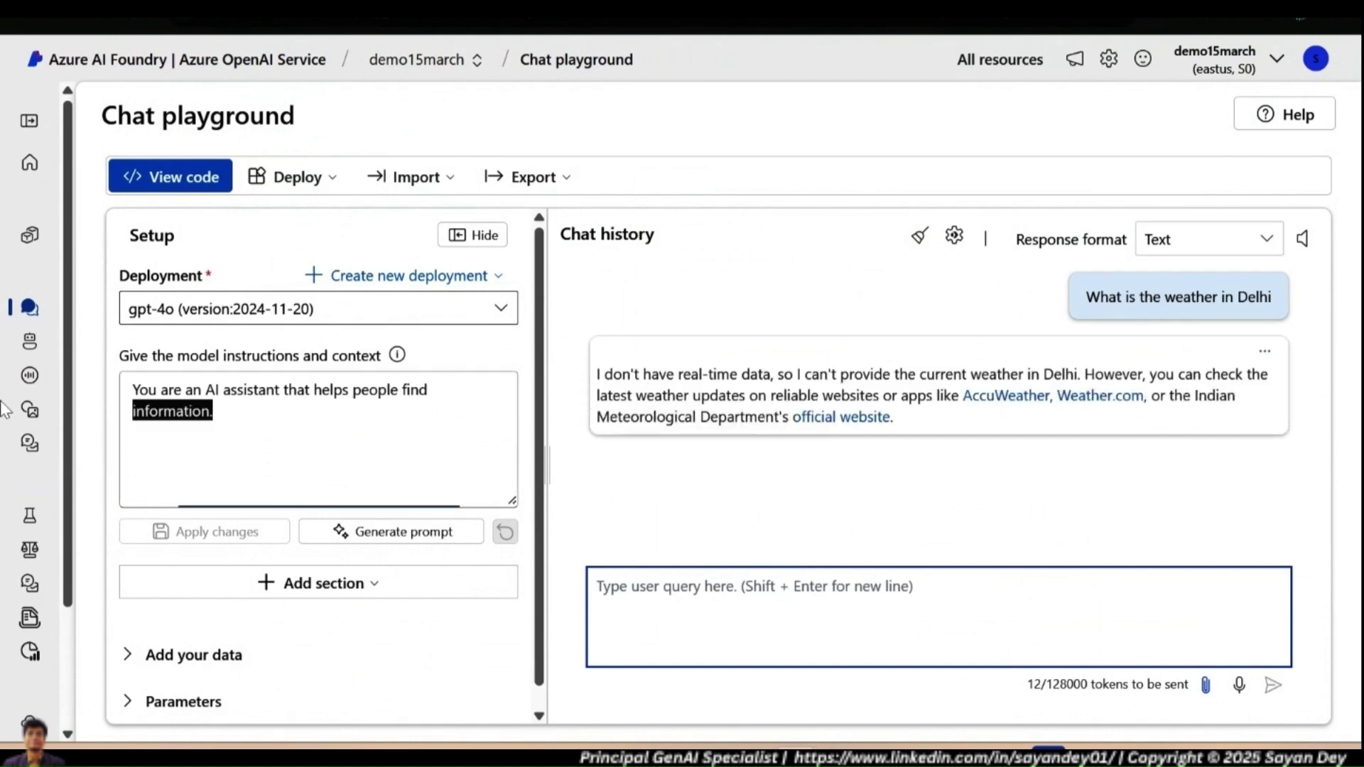
pyautogui.moveTo(1279, 297); pyautogui.dragTo(1082, 298)
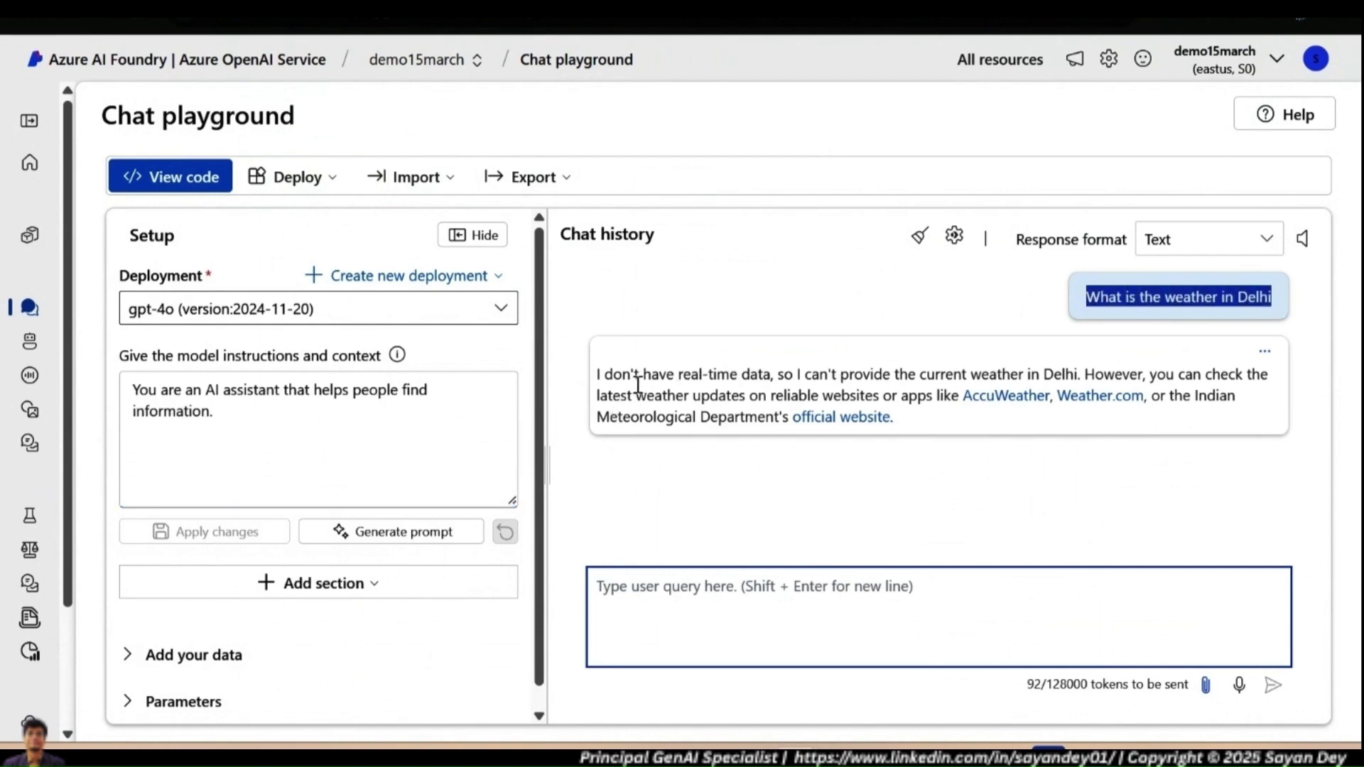
pyautogui.moveTo(601, 374); pyautogui.dragTo(761, 374)
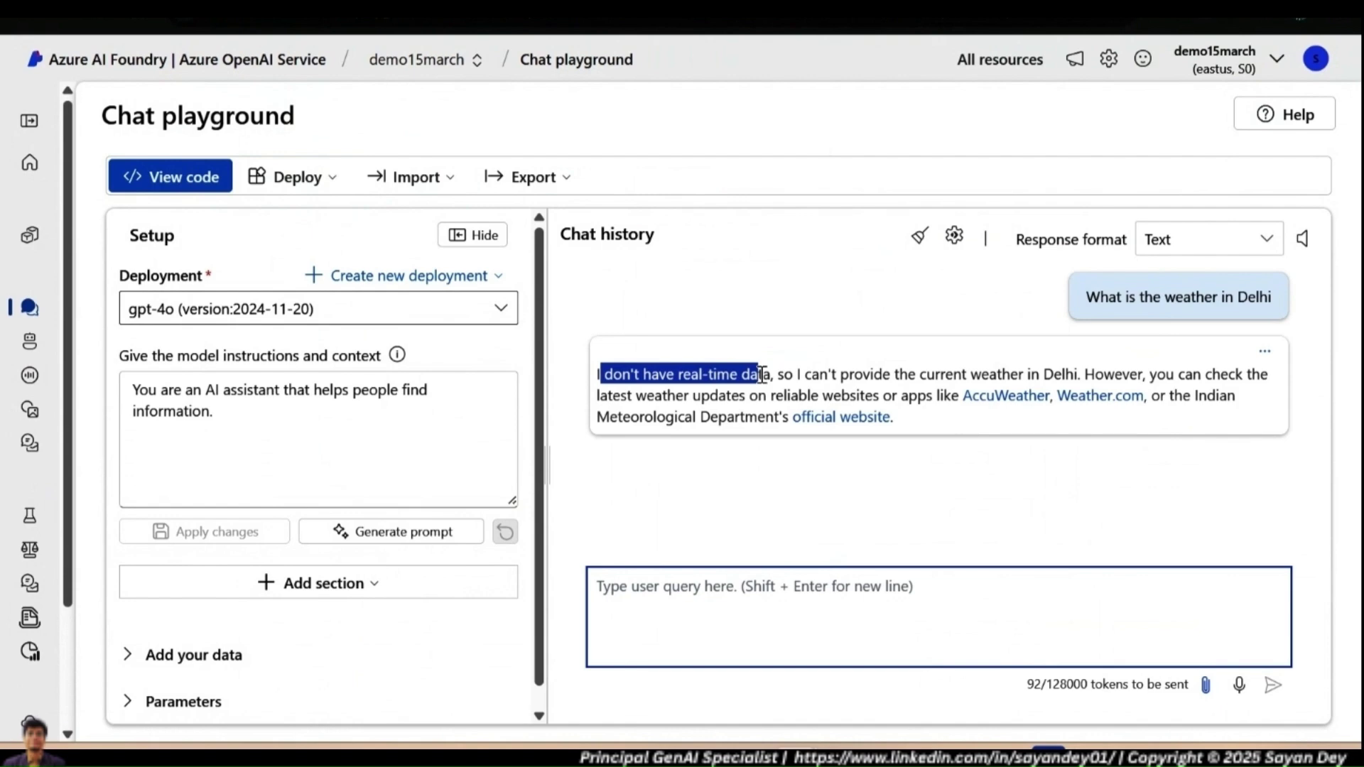
pyautogui.click(817, 274)
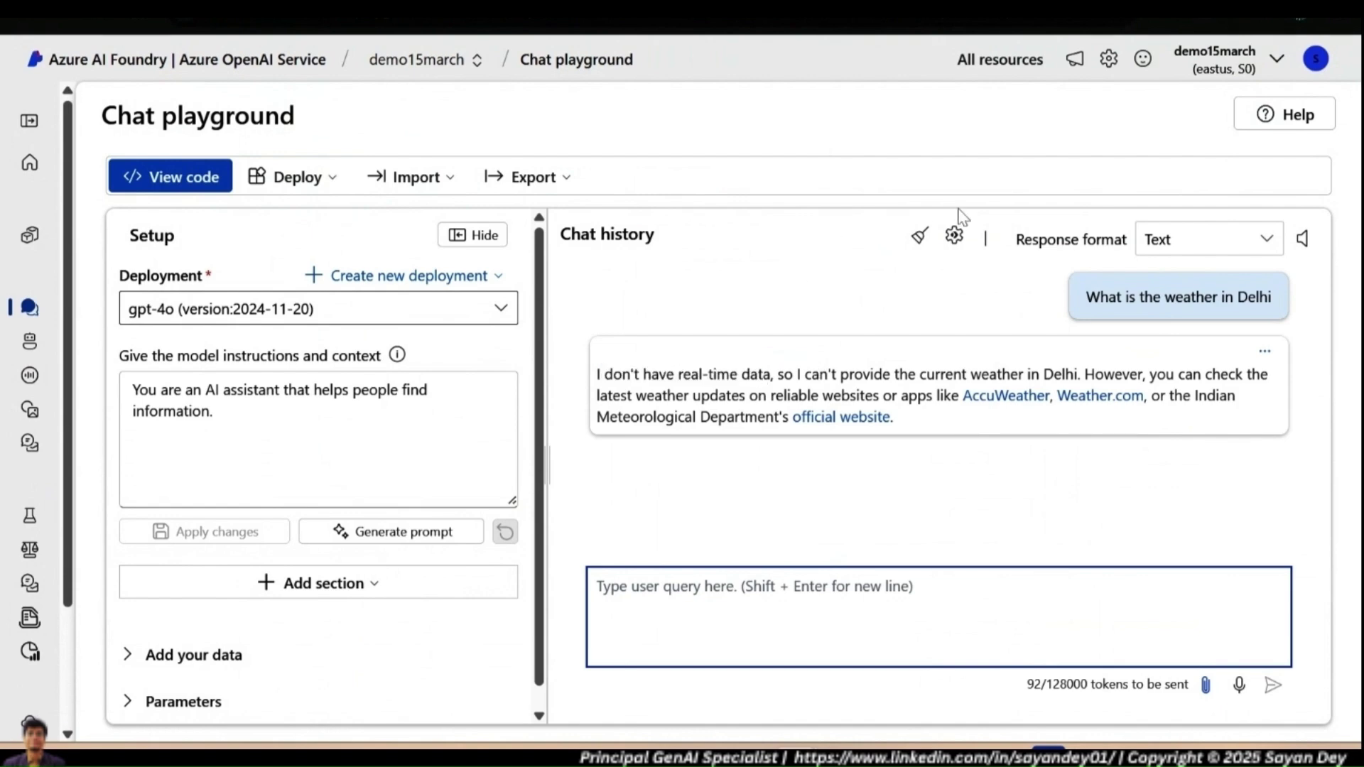
# View the Python sample code for key authentication, examine its endpoint, deployment and key lines, and close it.
pyautogui.click(159, 175)
pyautogui.click(368, 265)
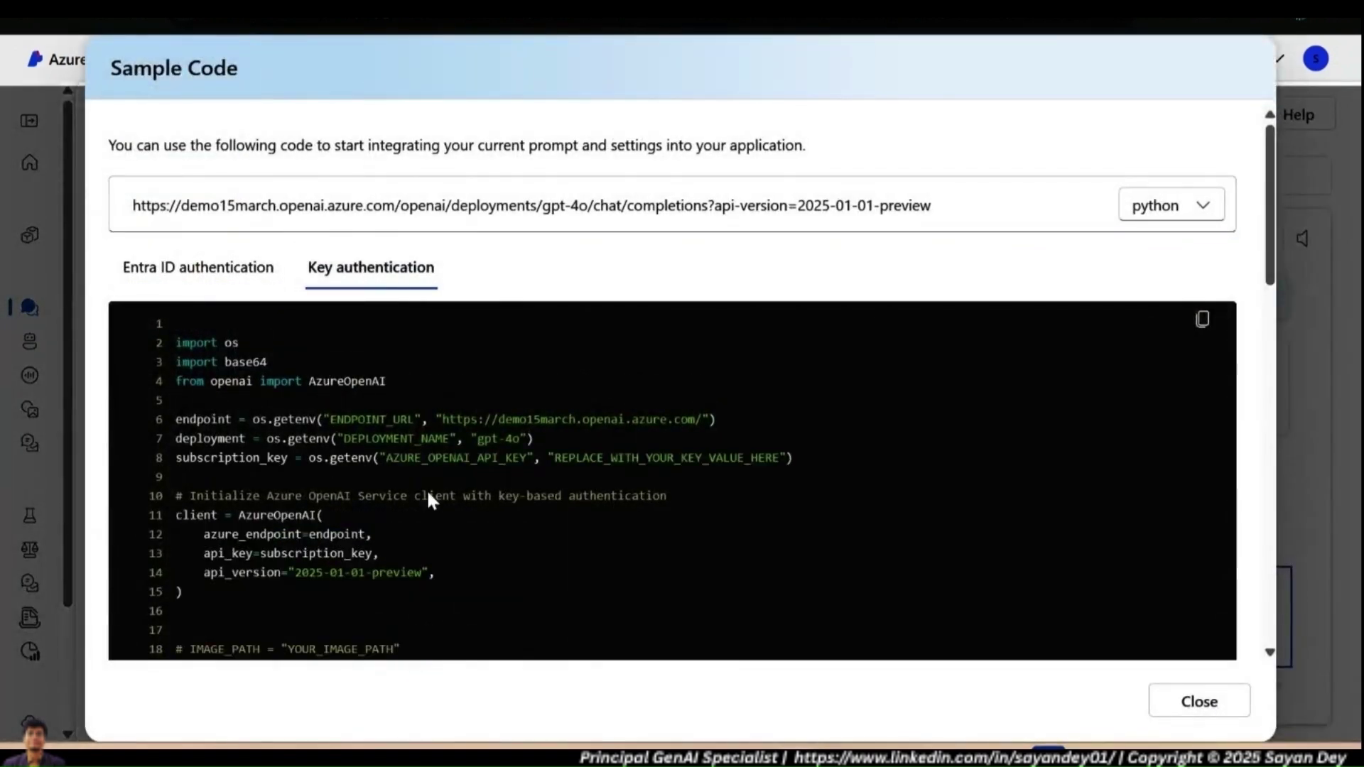
pyautogui.scroll(-2, 472, 562)
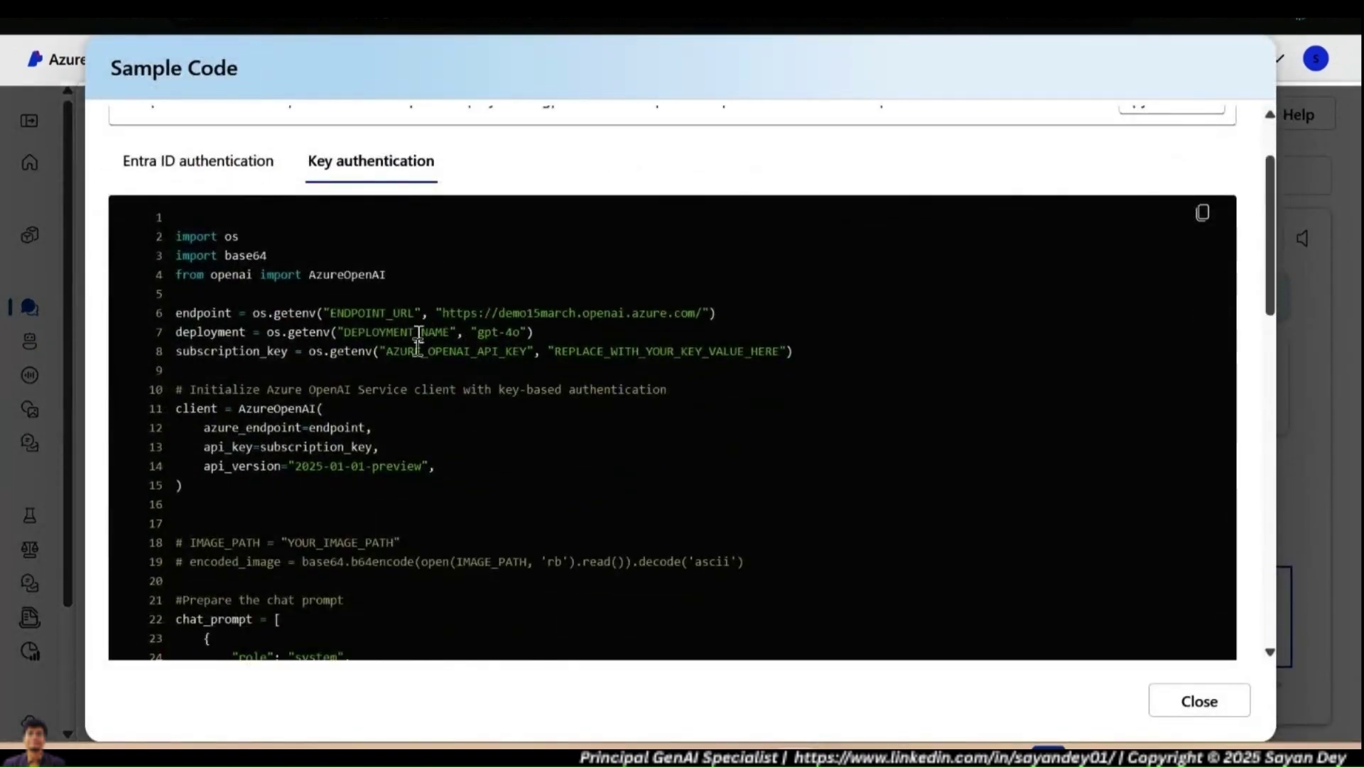
pyautogui.moveTo(810, 353); pyautogui.dragTo(135, 320)
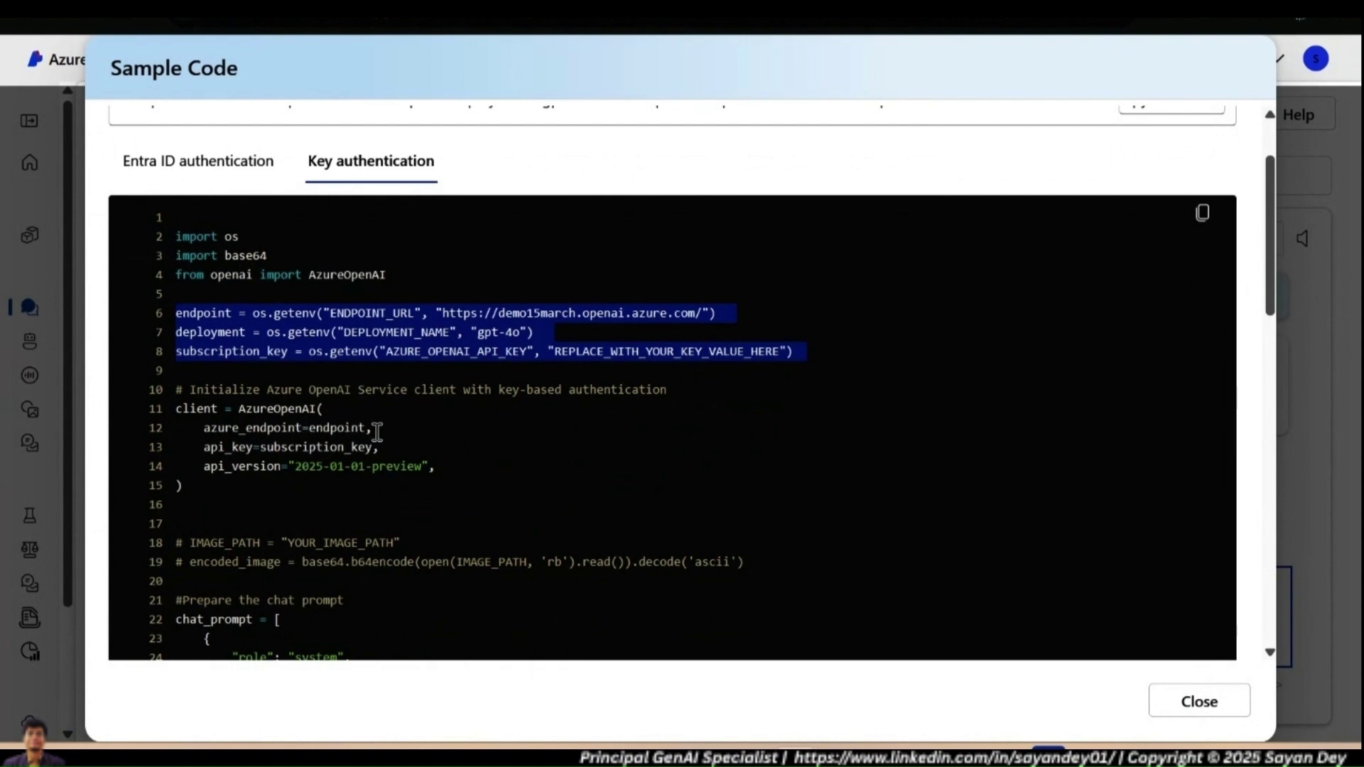
pyautogui.moveTo(384, 429); pyautogui.dragTo(186, 448)
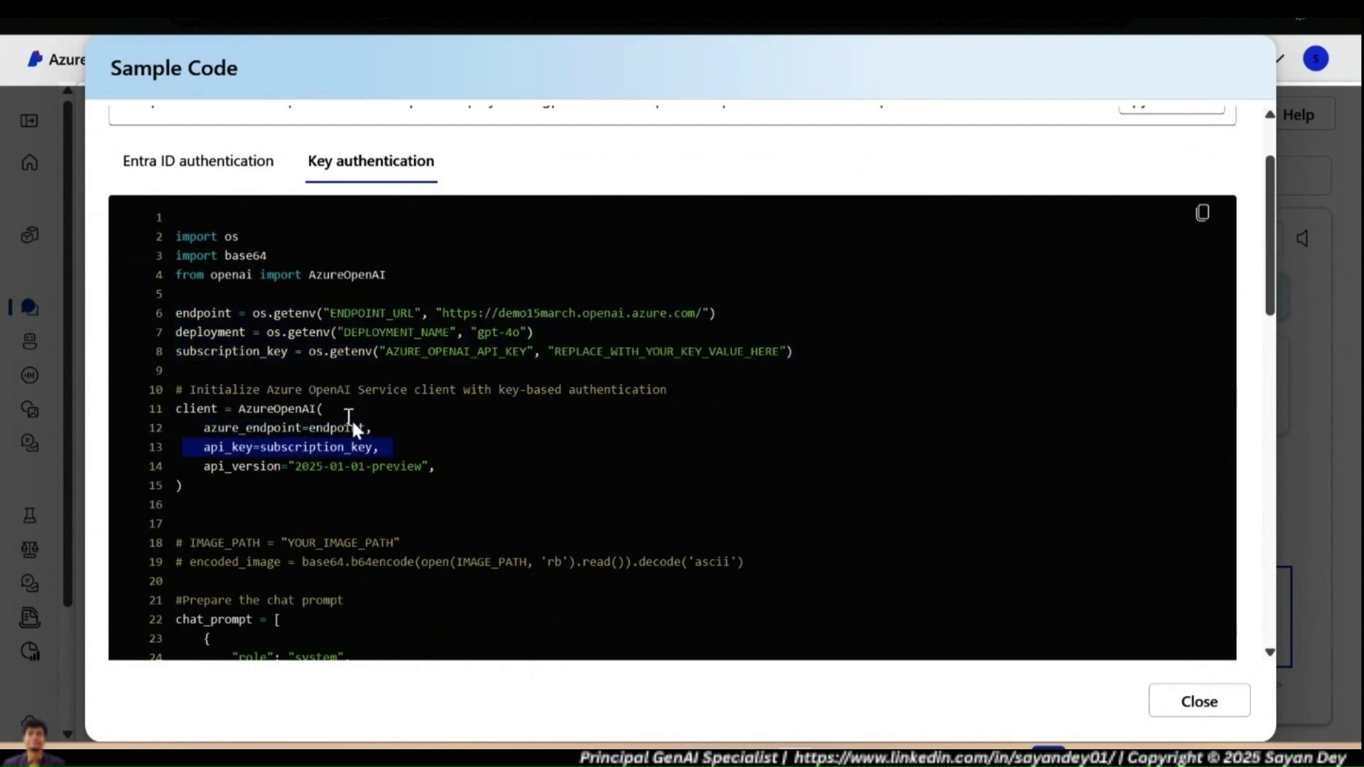
pyautogui.click(1176, 703)
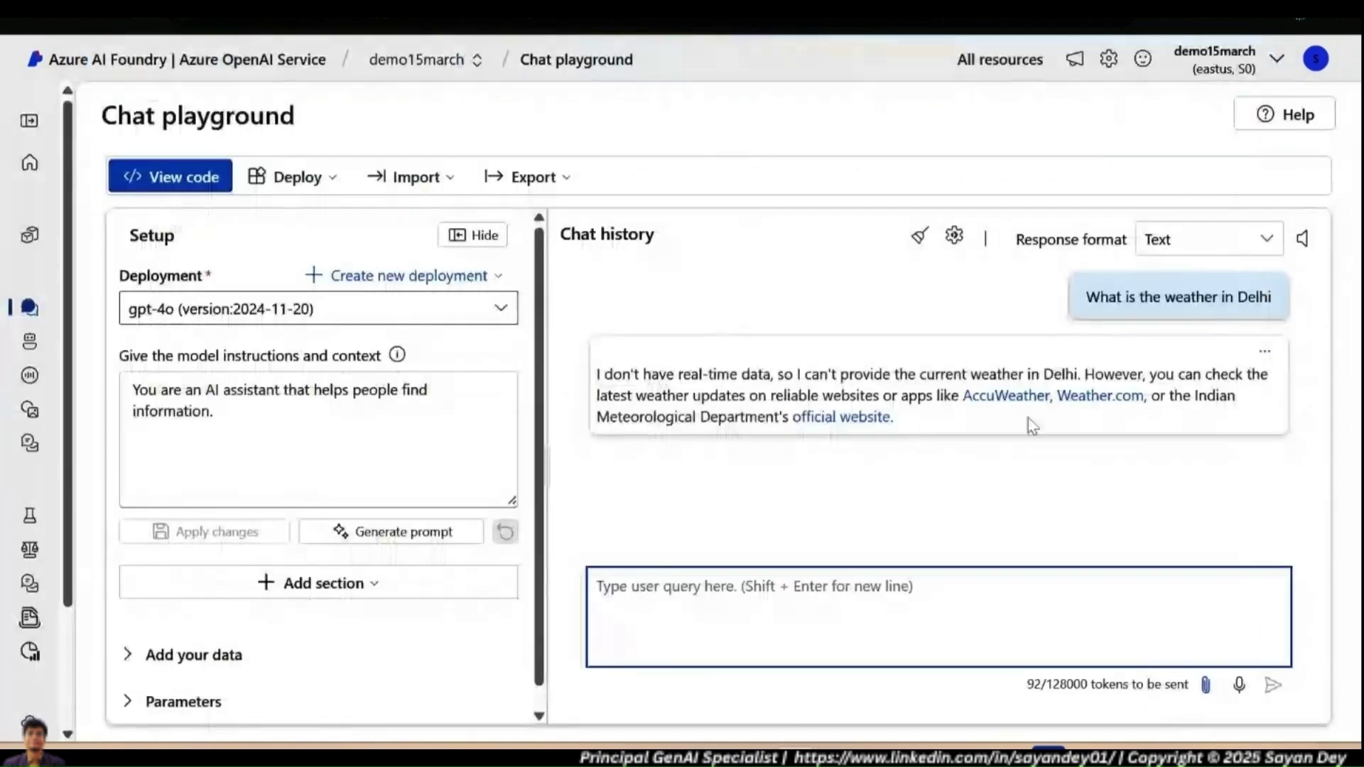
# Reopen the key authentication sample code and look through it down to the endpoint and API key fields.
pyautogui.click(179, 182)
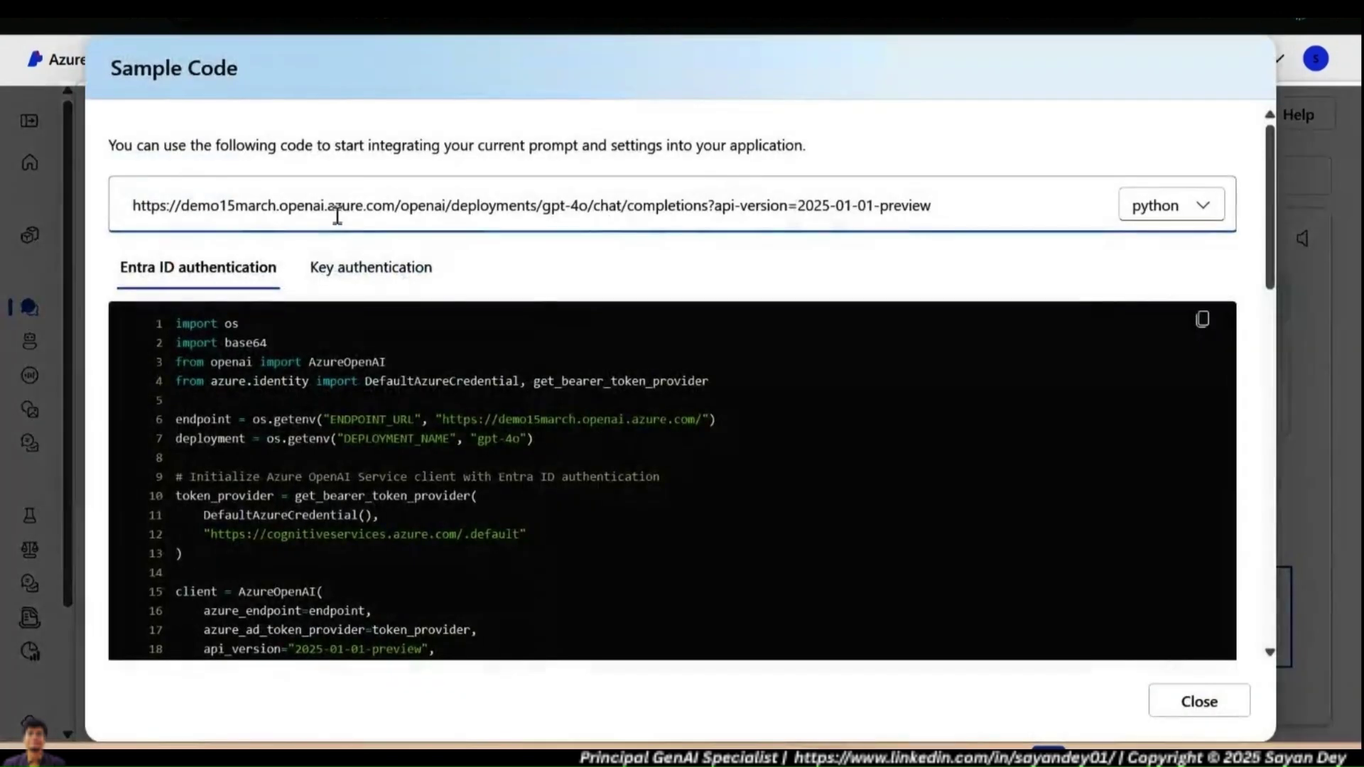
pyautogui.click(368, 273)
pyautogui.scroll(-15, 159, 387)
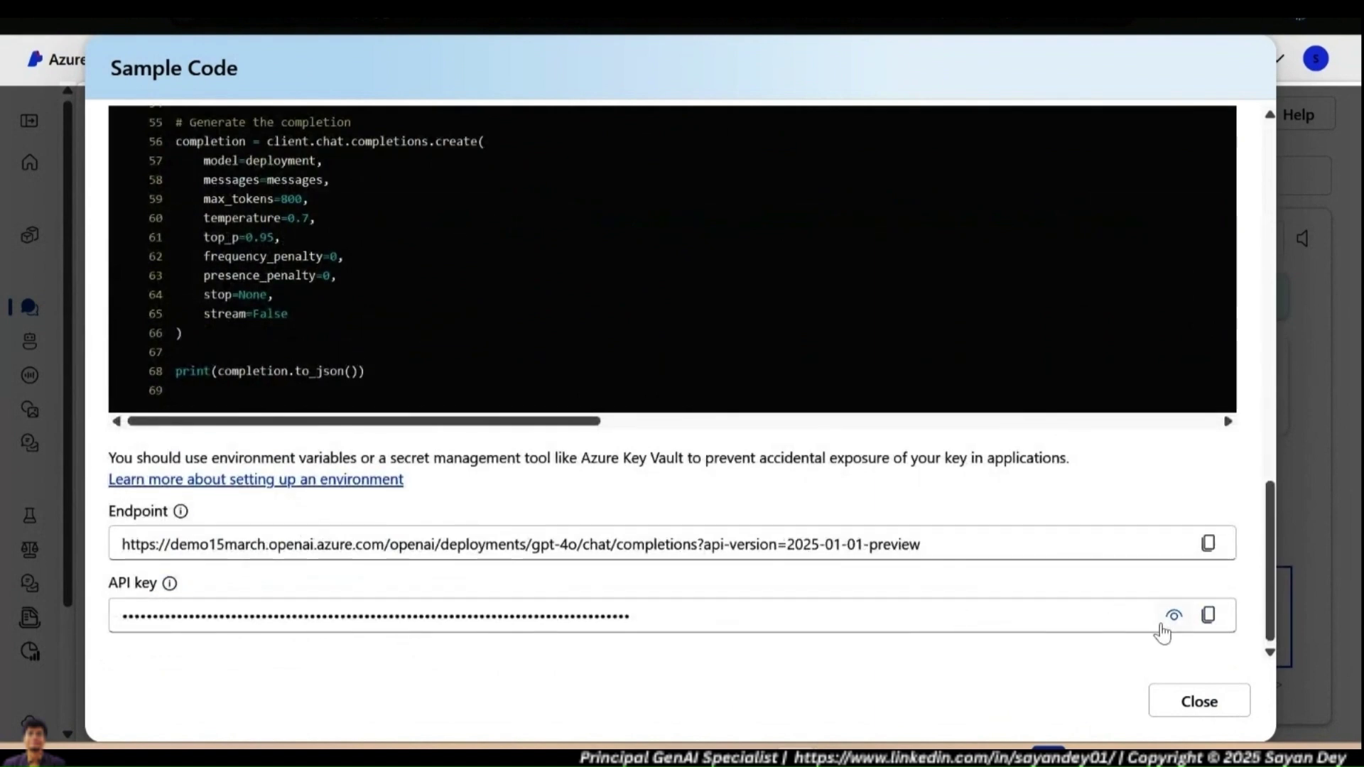
pyautogui.scroll(15, 446, 506)
pyautogui.scroll(2, 446, 506)
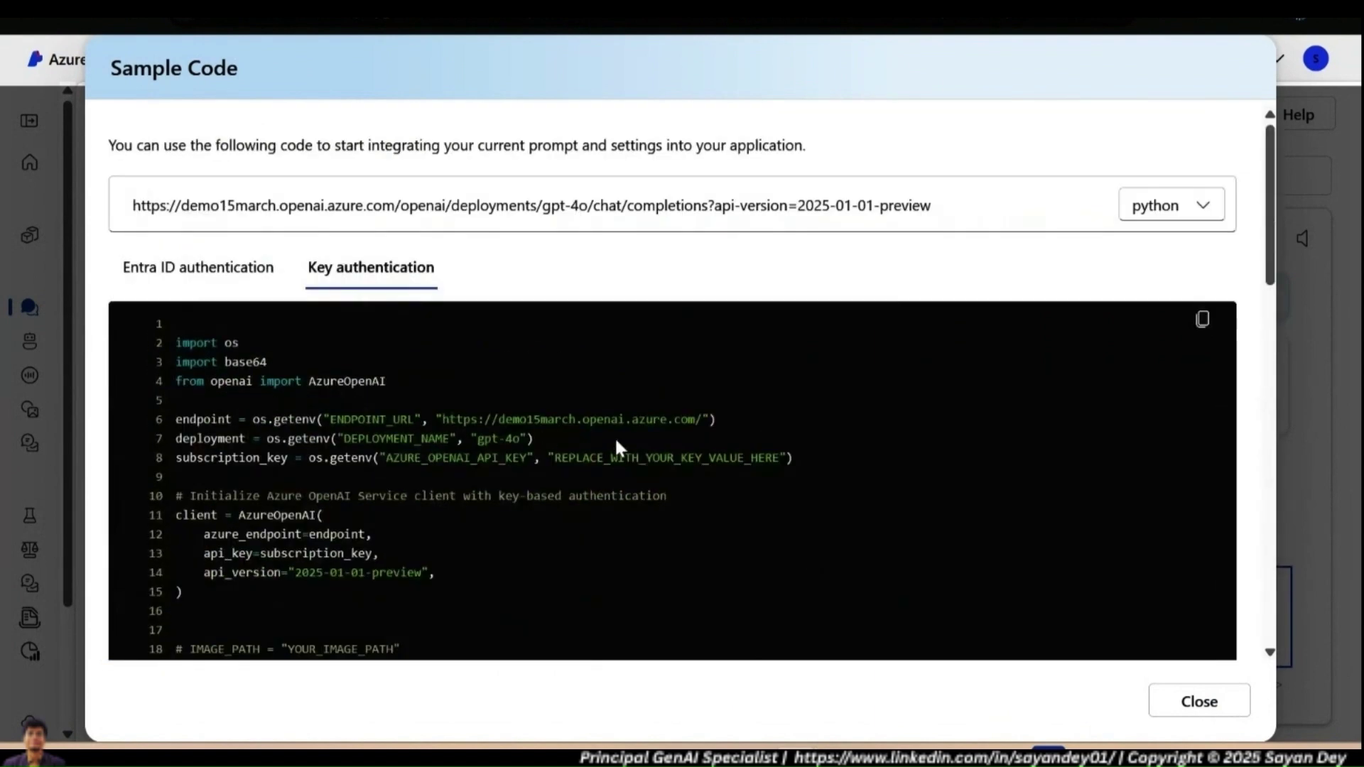
# Examine the endpoint, deployment and subscription key variables and the AzureOpenAI client initialization that uses them in the sample code.
pyautogui.moveTo(442, 418); pyautogui.dragTo(680, 418)
pyautogui.click(668, 420)
pyautogui.moveTo(470, 439); pyautogui.dragTo(538, 438)
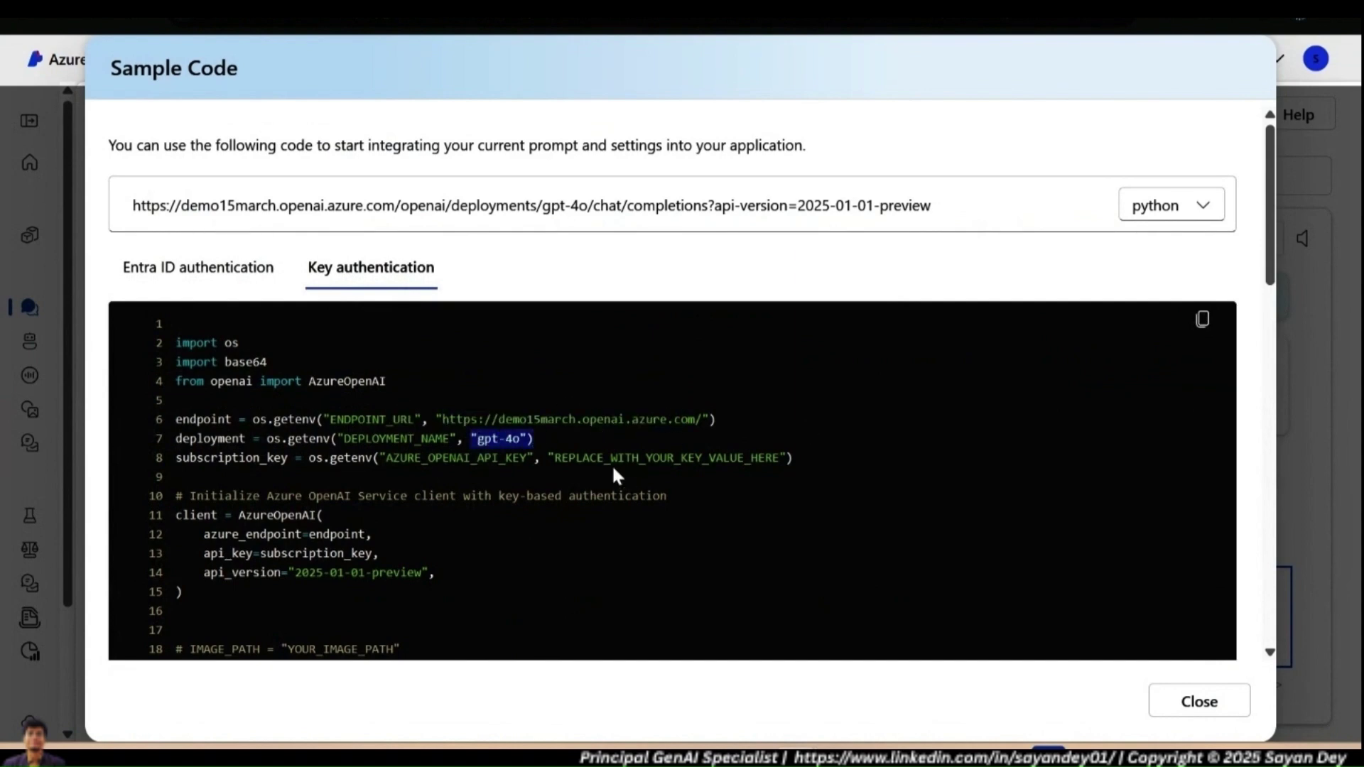
pyautogui.moveTo(854, 464); pyautogui.dragTo(165, 396)
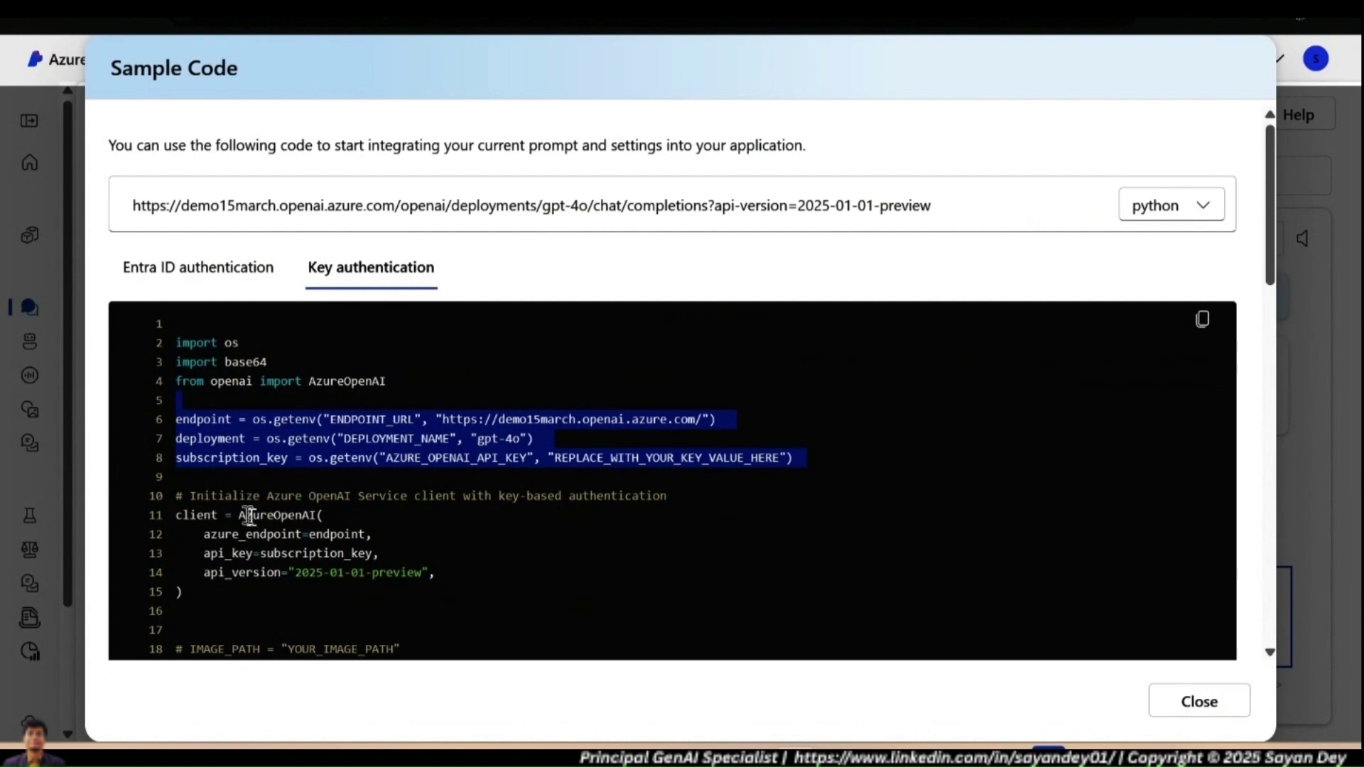
pyautogui.moveTo(236, 512); pyautogui.dragTo(298, 510)
pyautogui.click(369, 521)
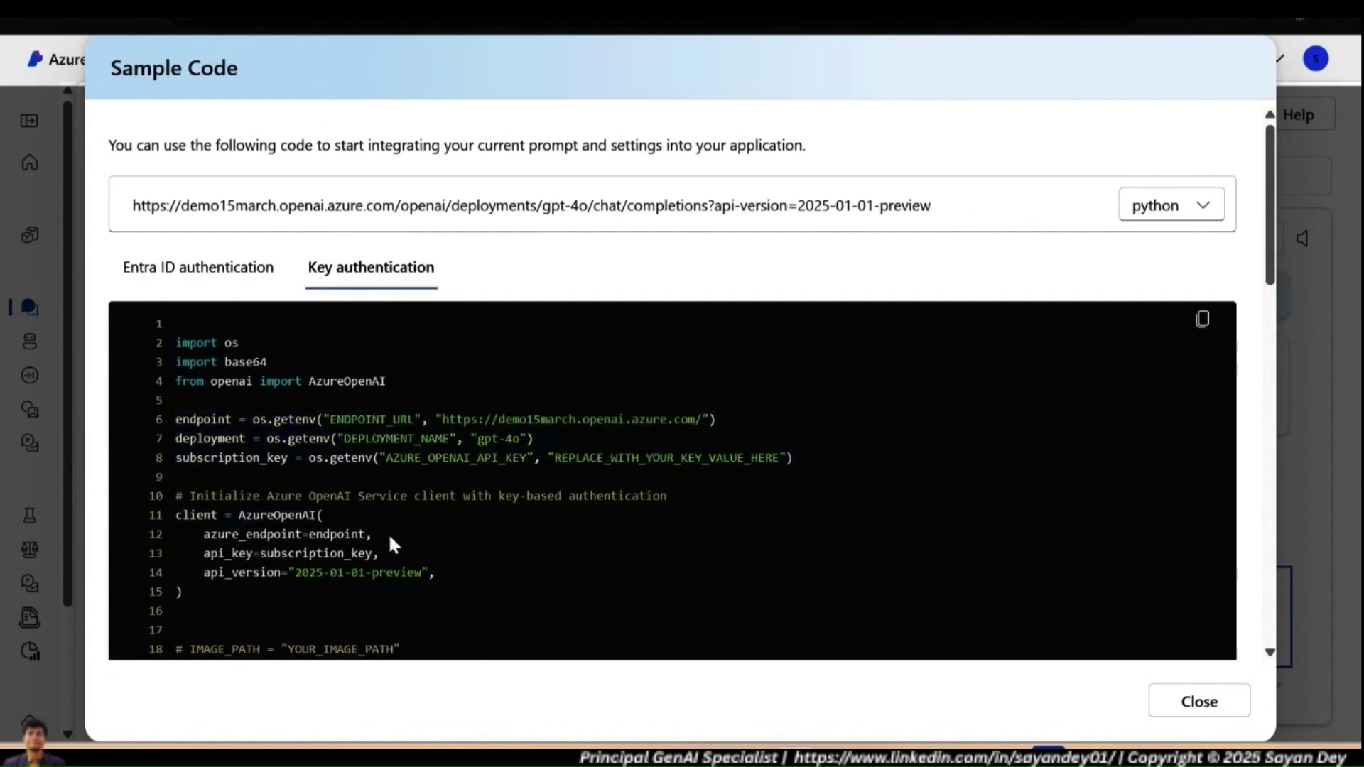
pyautogui.moveTo(388, 534); pyautogui.dragTo(111, 539)
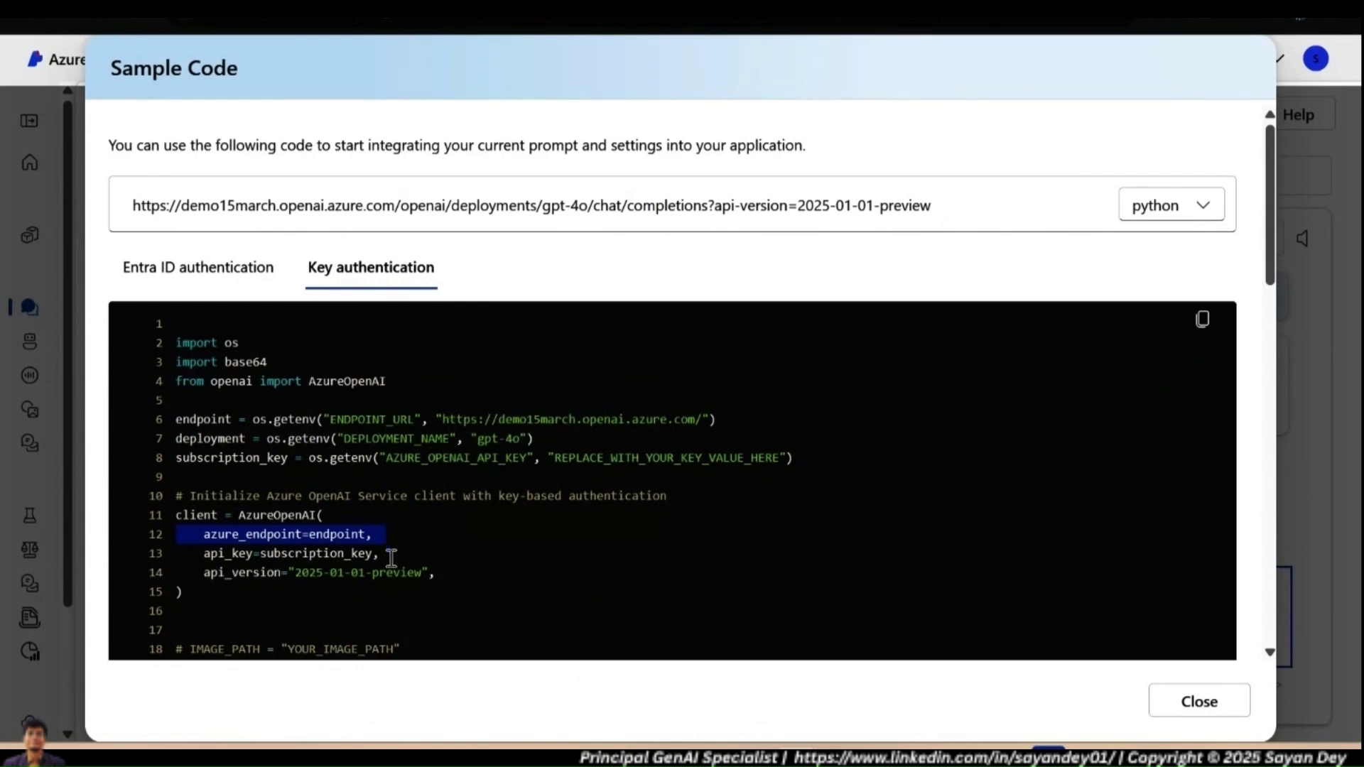
pyautogui.moveTo(389, 553); pyautogui.dragTo(135, 559)
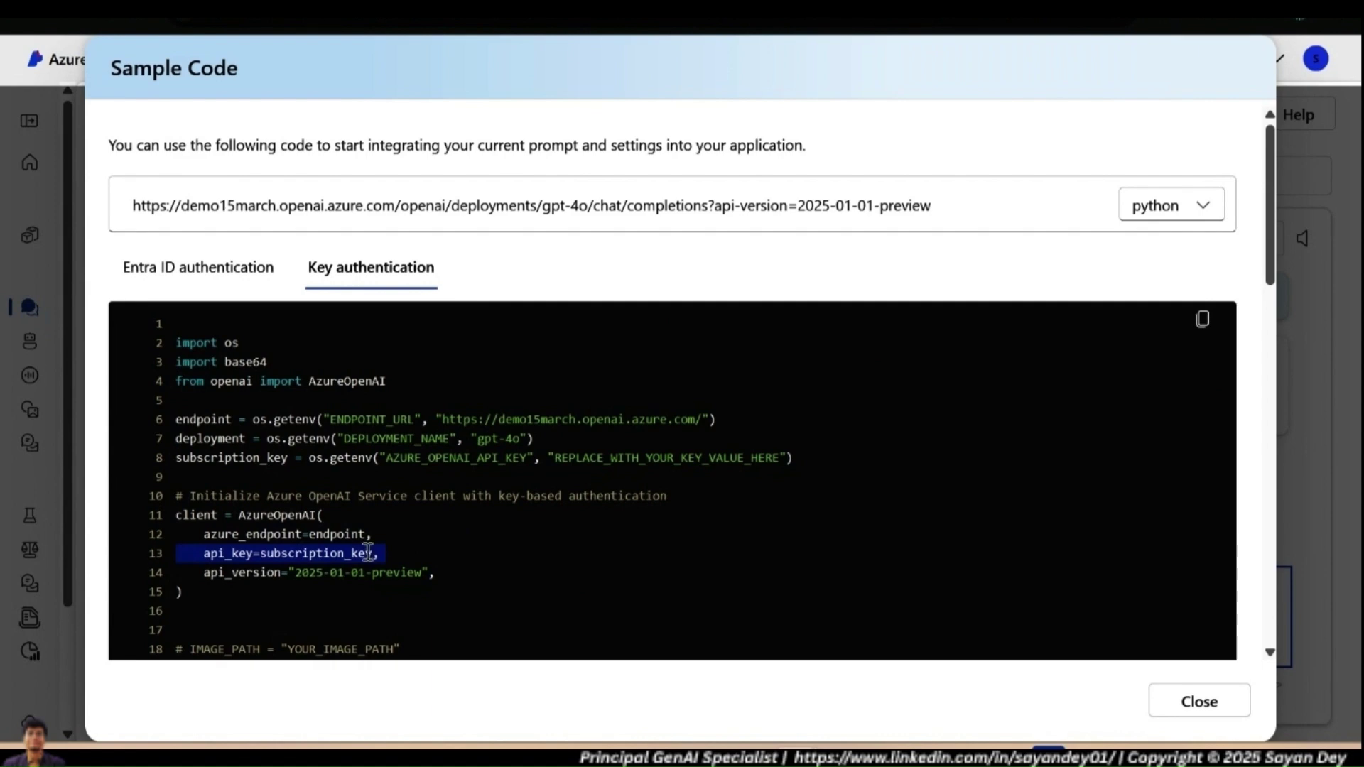
pyautogui.moveTo(435, 576); pyautogui.dragTo(126, 513)
# Examine the system, user and assistant role messages in the sample code's chat_prompt list.
pyautogui.scroll(-5, 272, 452)
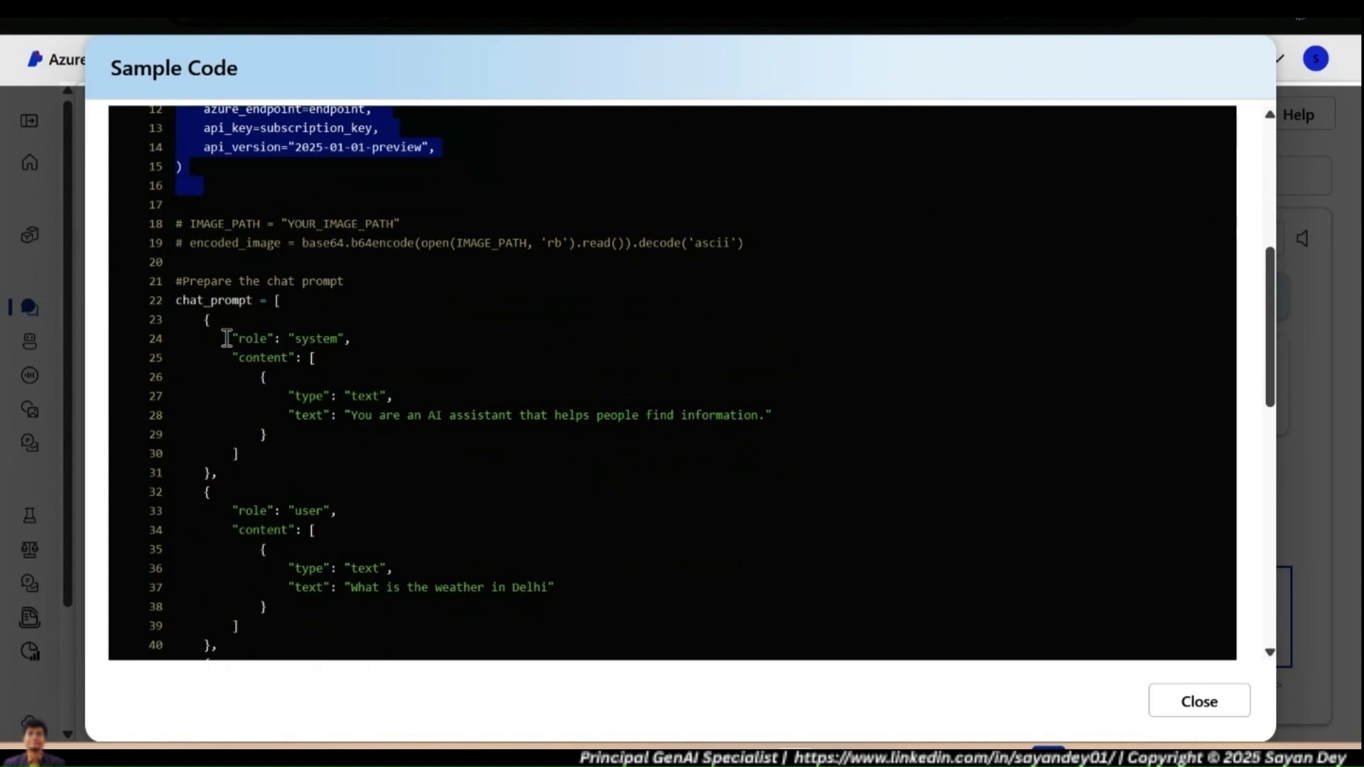
pyautogui.moveTo(225, 338); pyautogui.dragTo(771, 418)
pyautogui.scroll(-3, 540, 449)
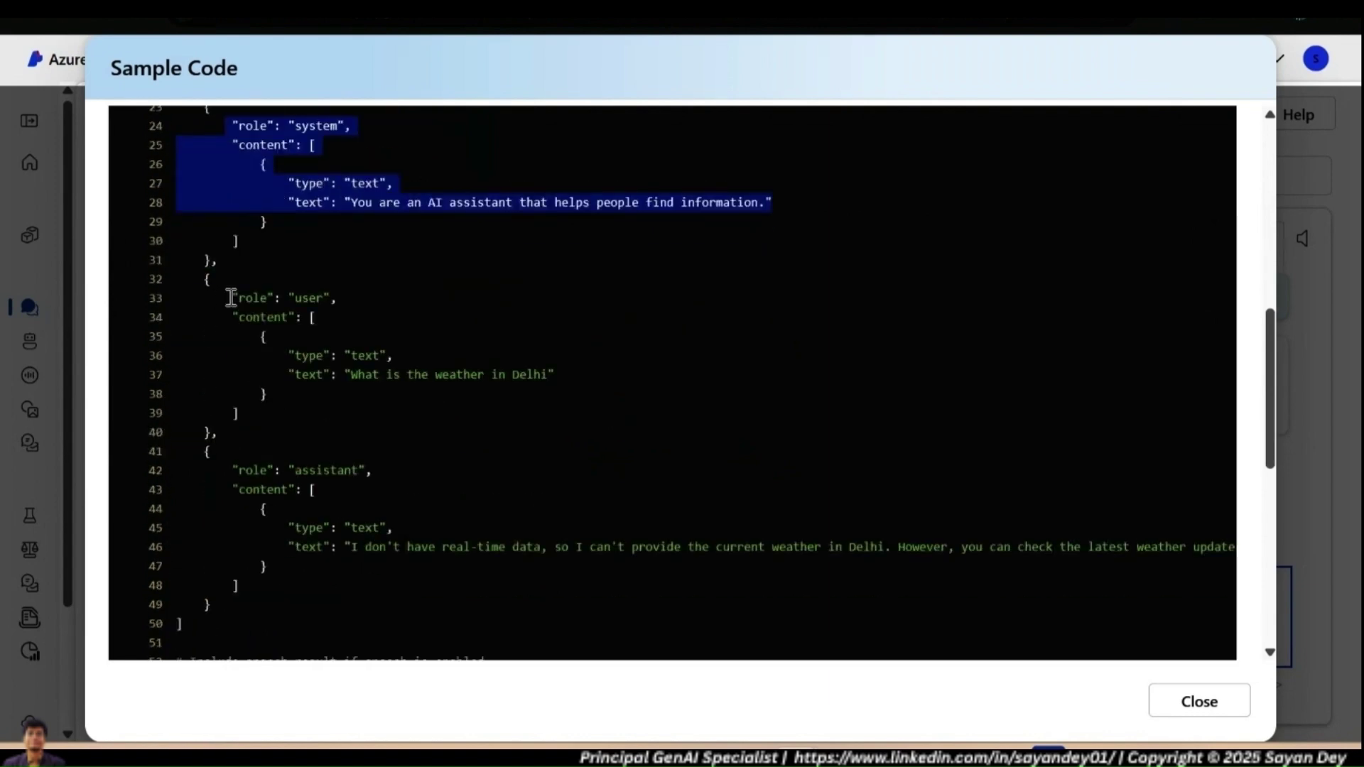
pyautogui.moveTo(233, 298); pyautogui.dragTo(705, 364)
pyautogui.click(306, 447)
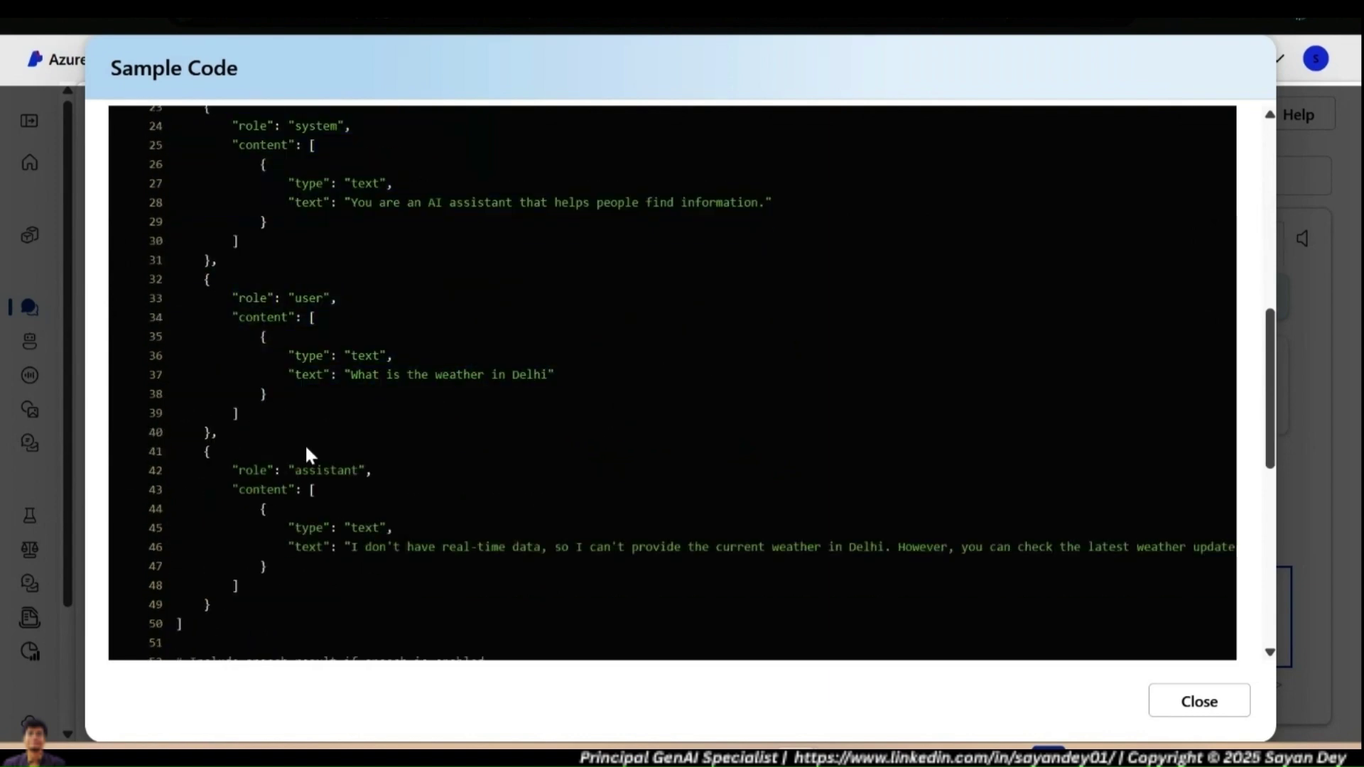
pyautogui.moveTo(230, 469); pyautogui.dragTo(1039, 542)
pyautogui.click(585, 493)
pyautogui.moveTo(221, 471); pyautogui.dragTo(690, 551)
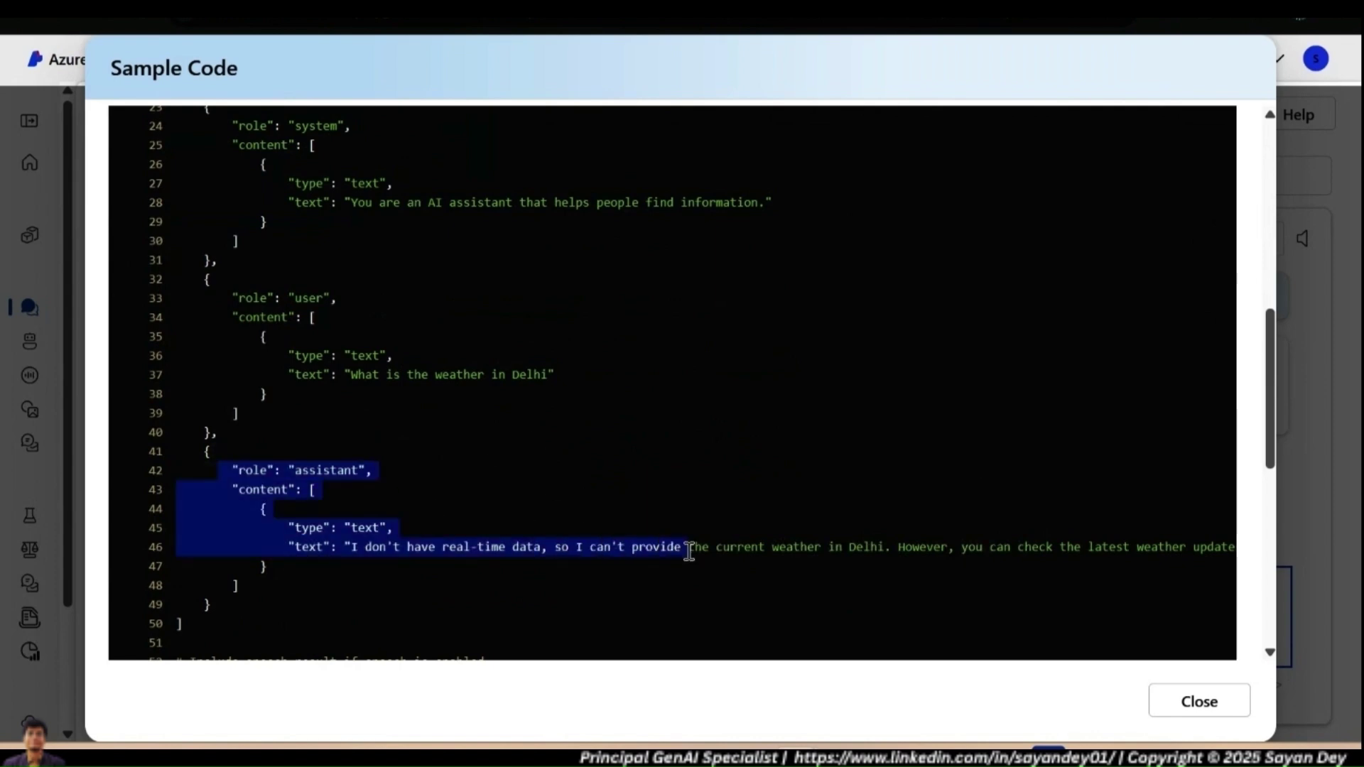
pyautogui.scroll(3, 690, 555)
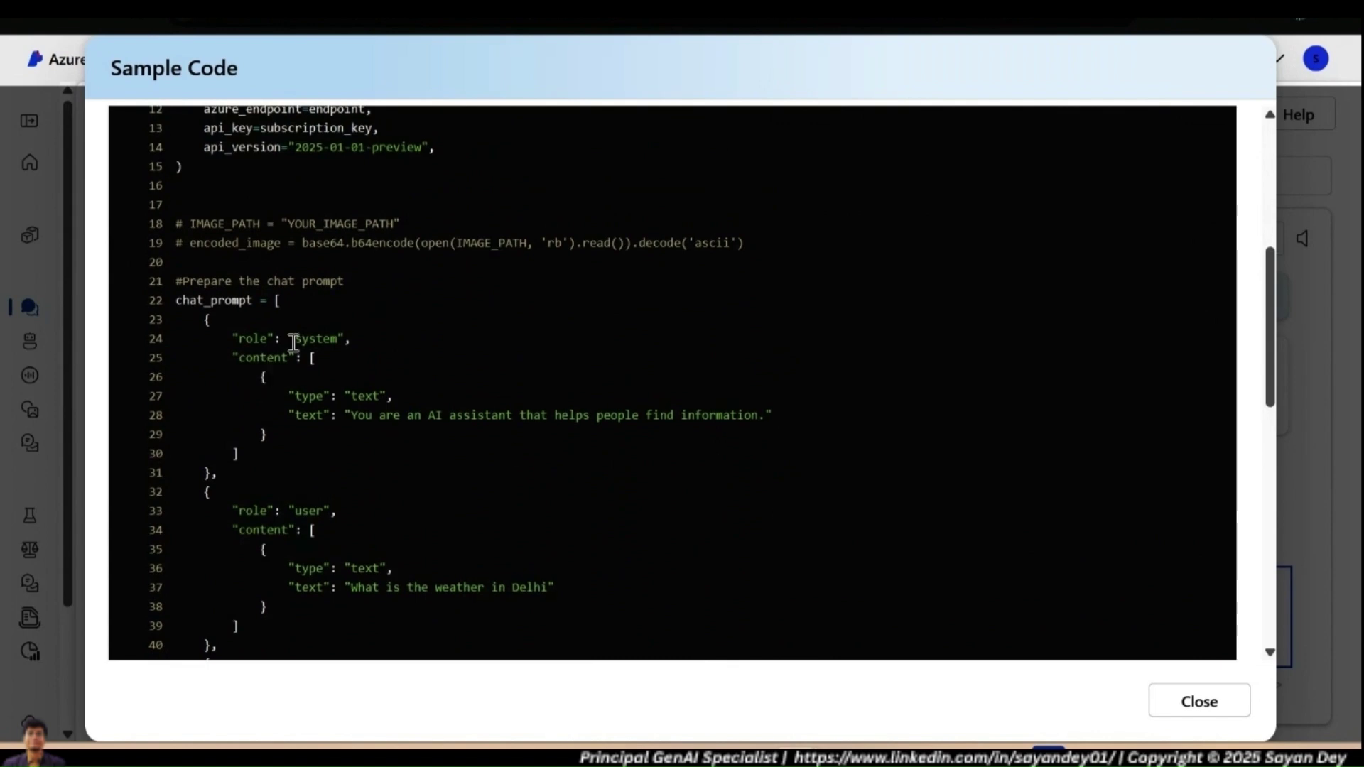